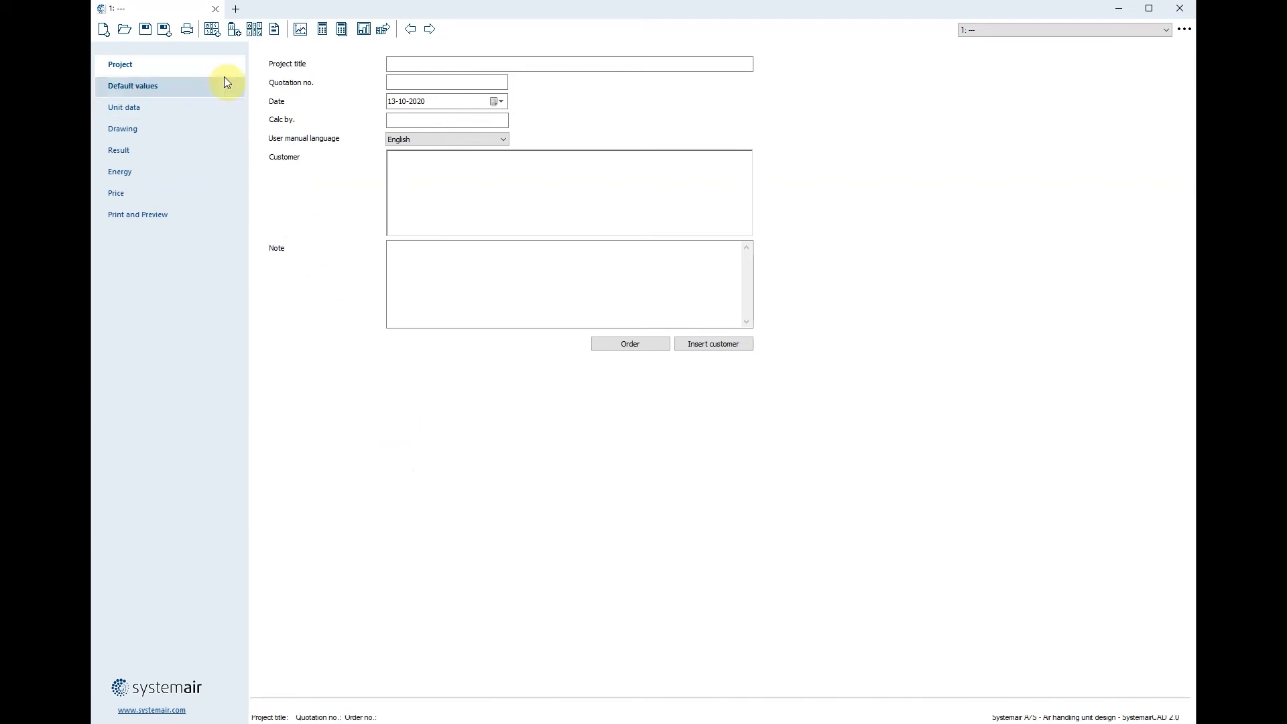
Start a new Geniox air handling unit and require it to be VDI 6022-1 certified.
click(212, 29)
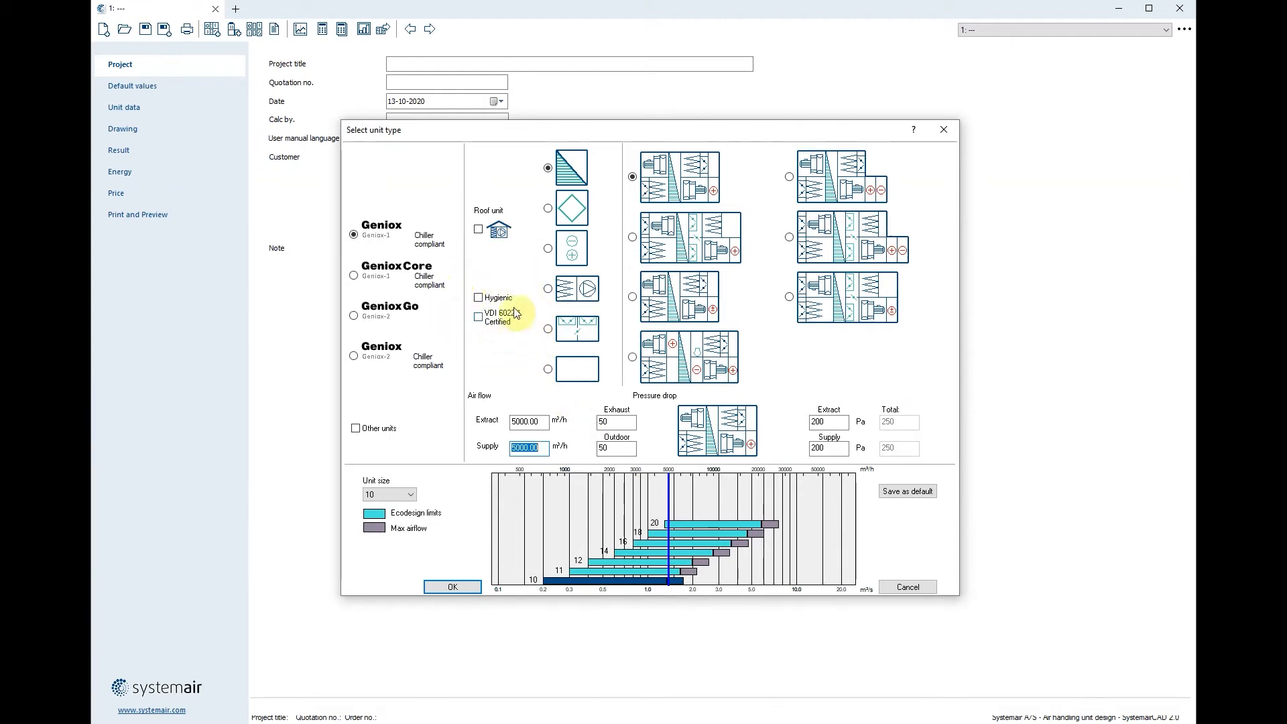
click(479, 318)
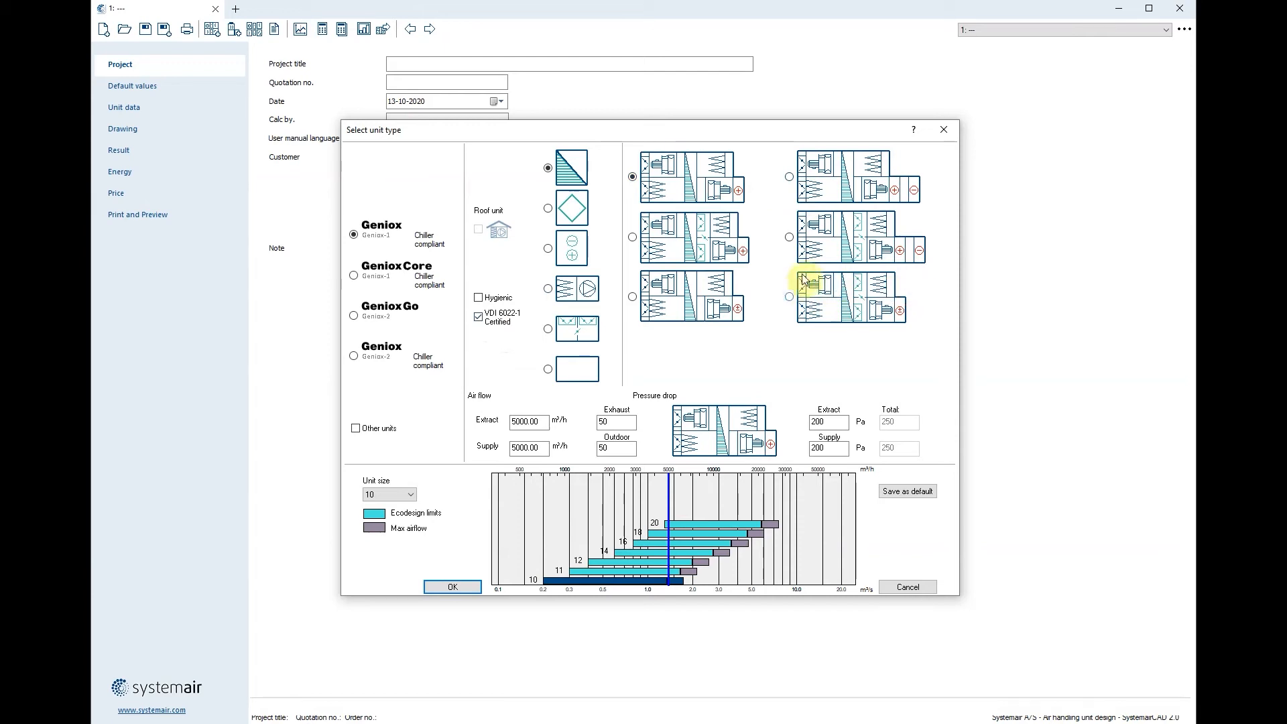
Review the layouts offered for the plate exchanger, coil recovery, supply/extract and mixing types, ending on the rotary exchanger type.
click(572, 208)
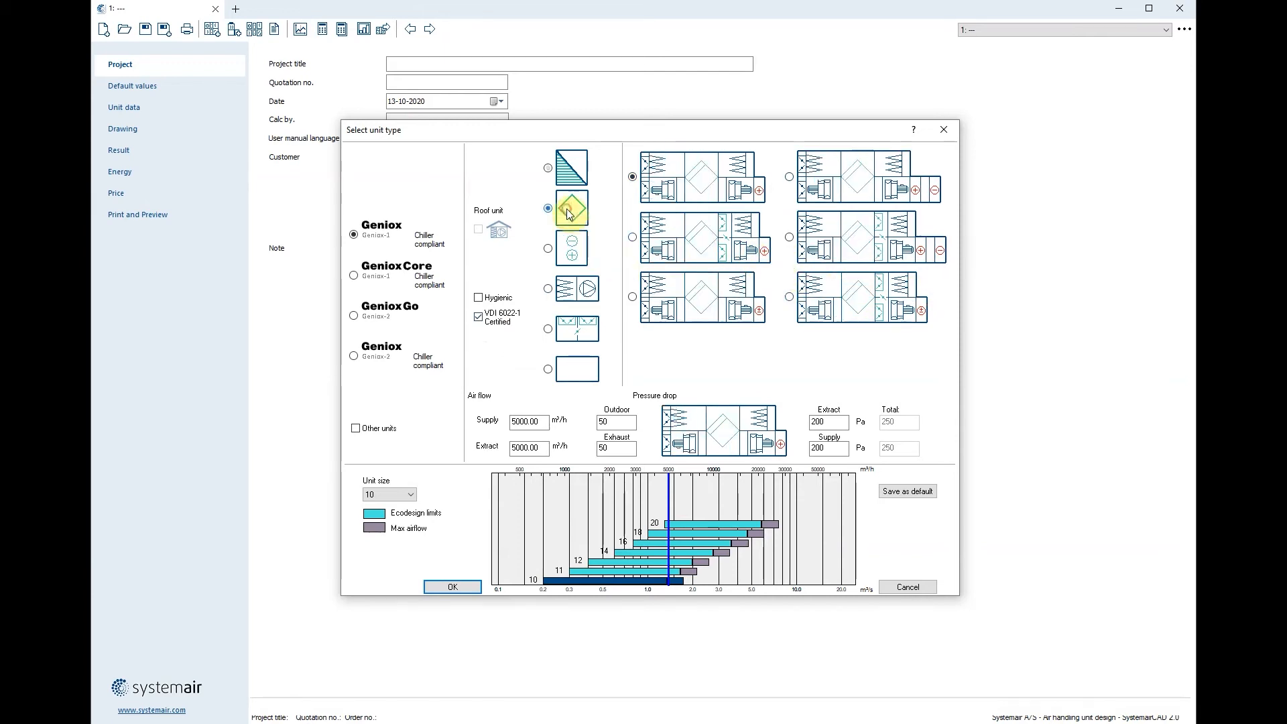
click(574, 254)
click(574, 288)
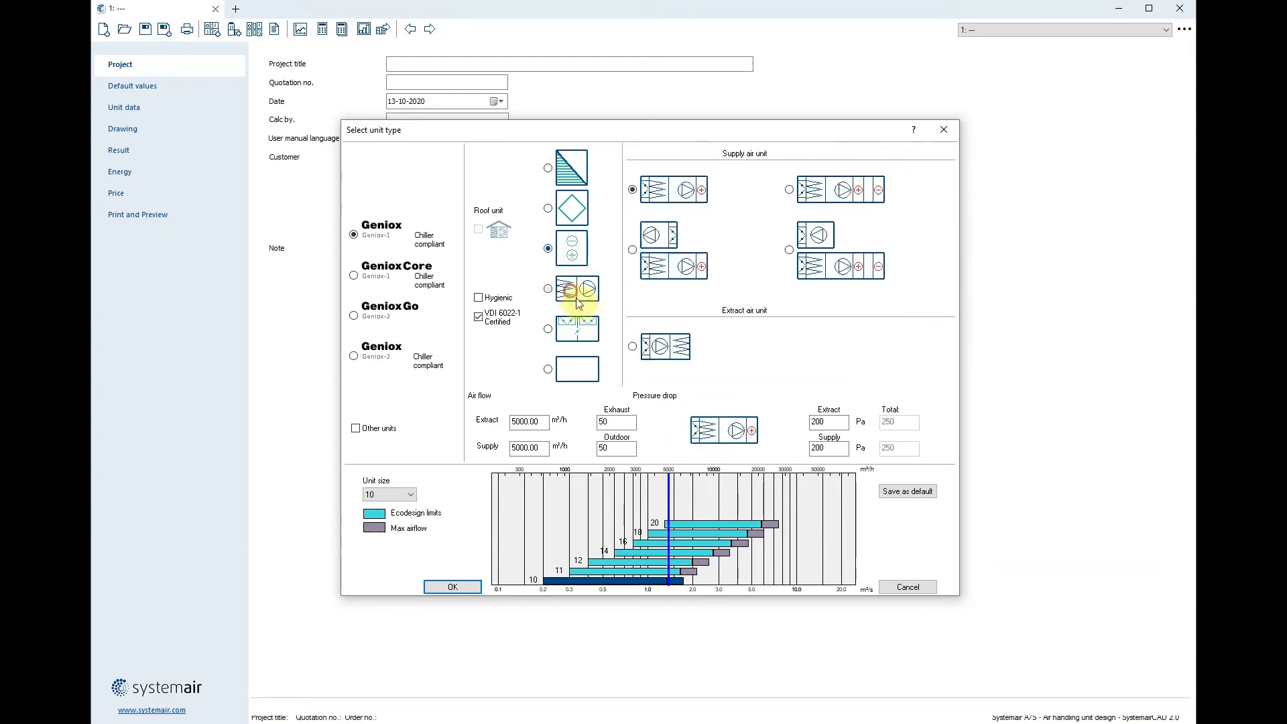
click(571, 332)
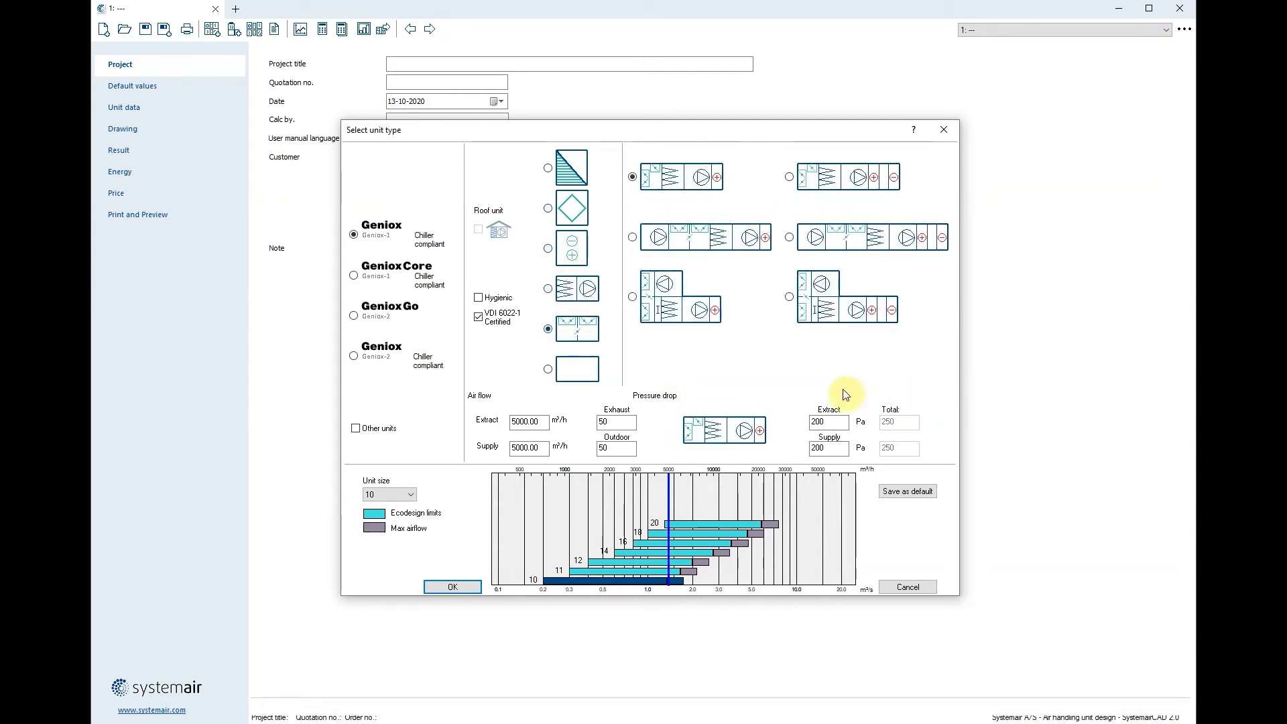
click(572, 171)
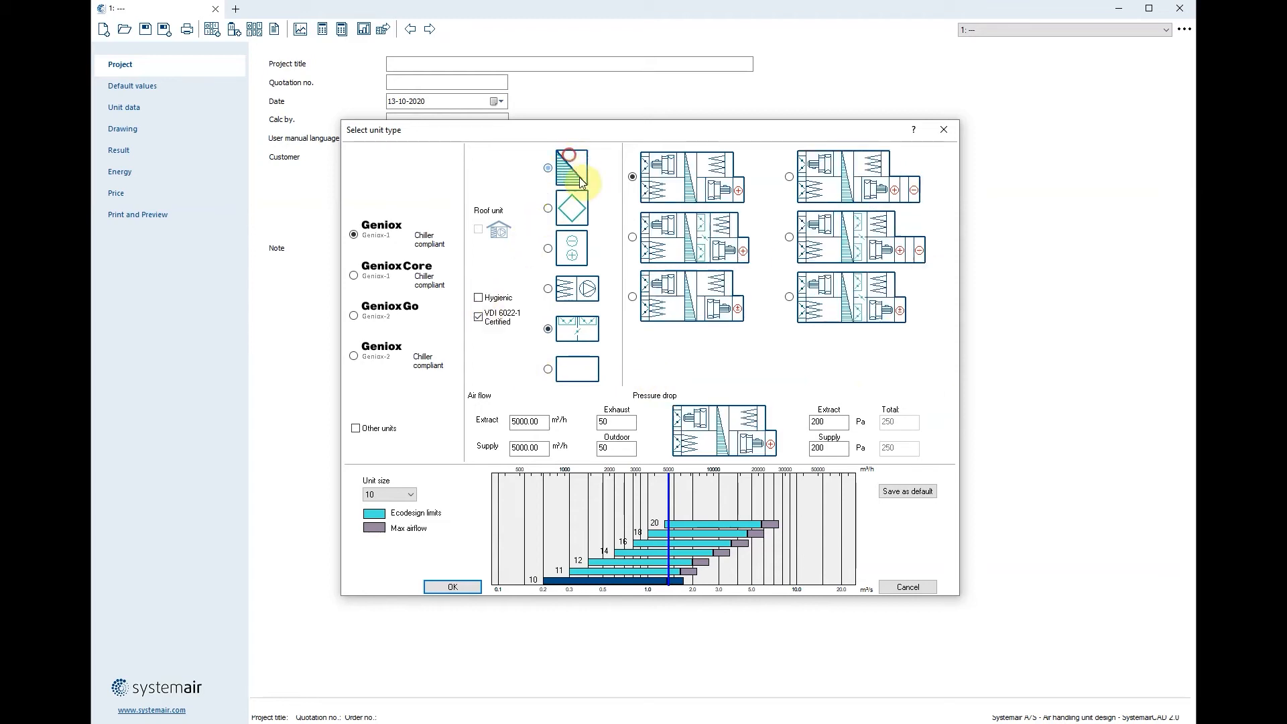
Create the rotary exchanger unit in size 14, using the layout with a heating and a cooling coil after the supply fan.
click(822, 185)
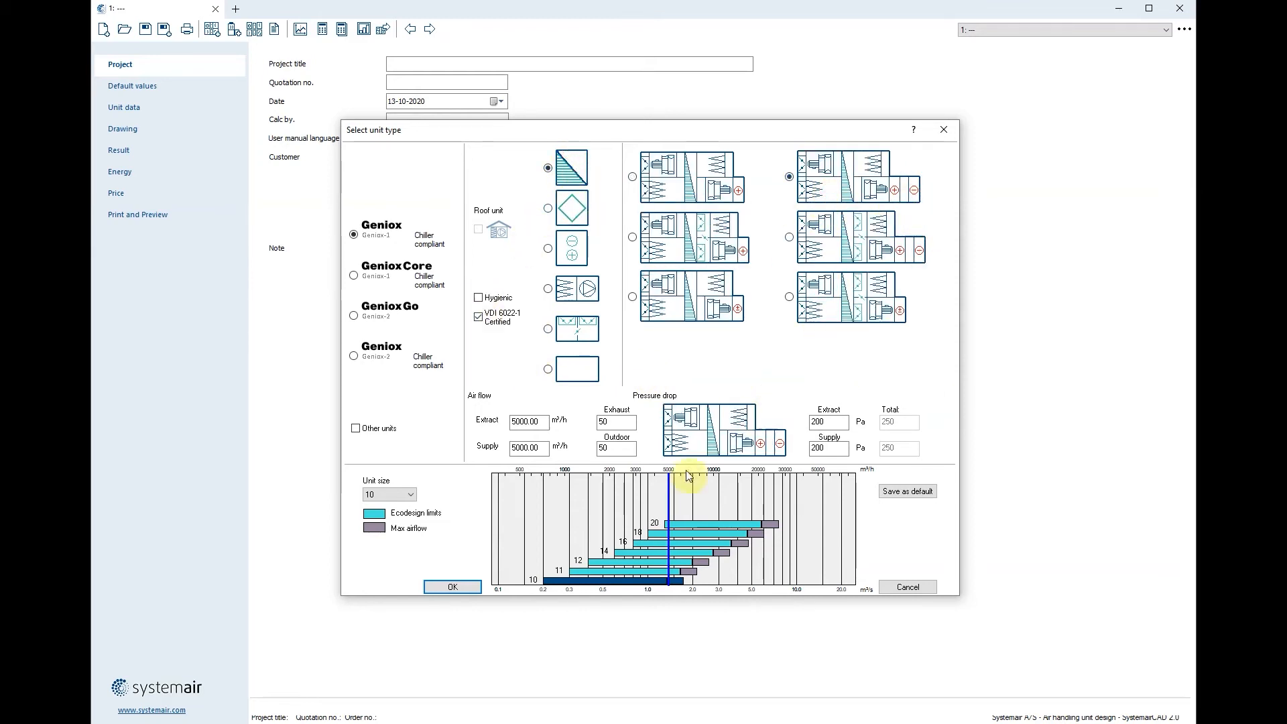
click(609, 562)
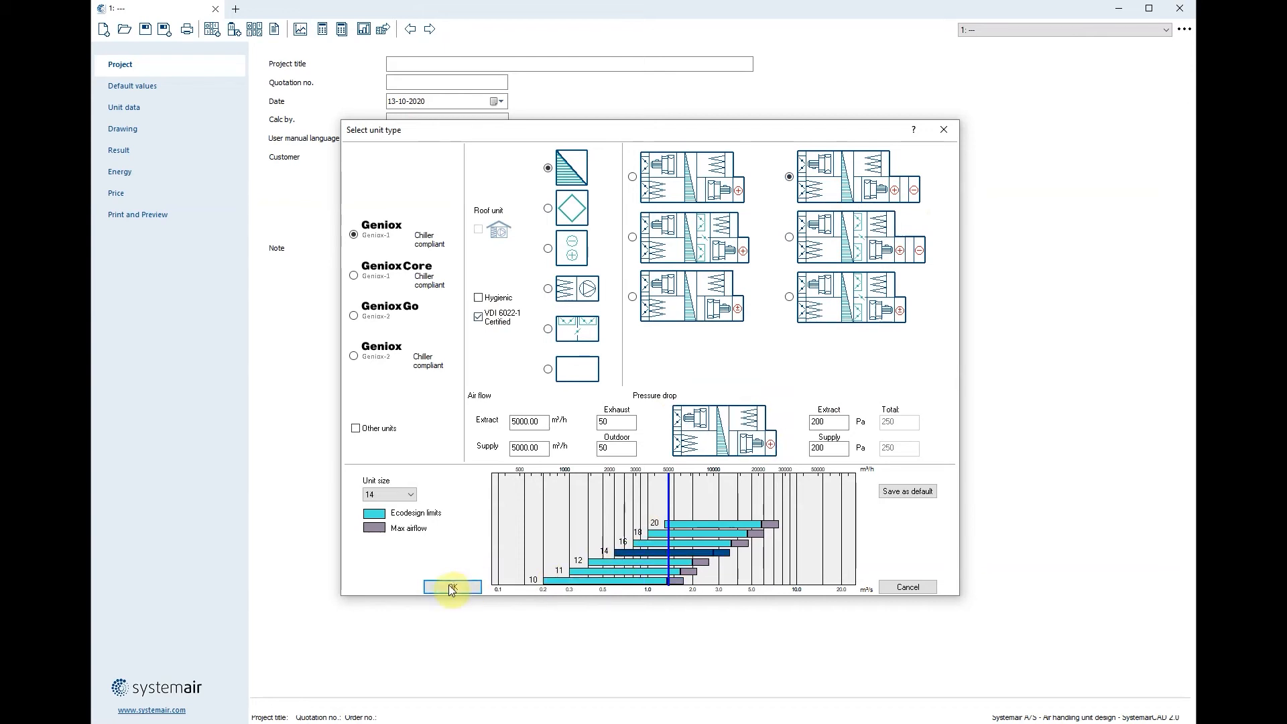
click(453, 587)
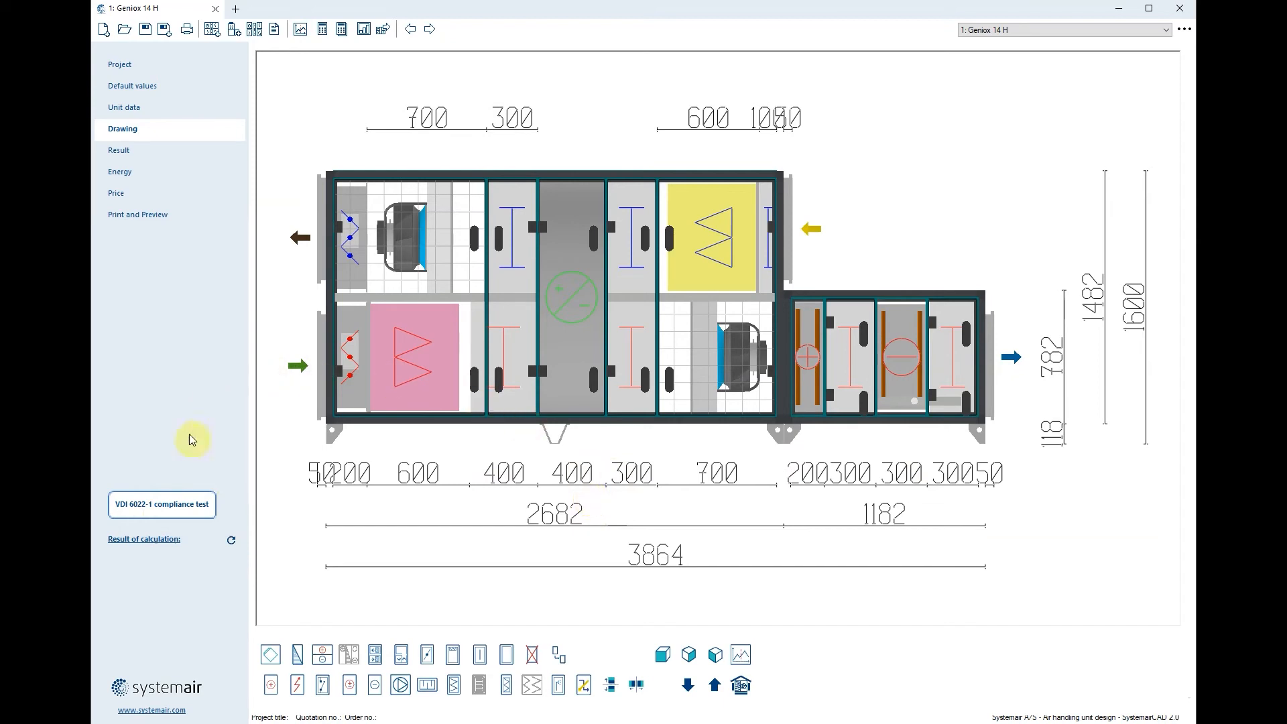
Run the VDI 6022-1 compliance test on the newly created unit and dismiss its result.
click(166, 508)
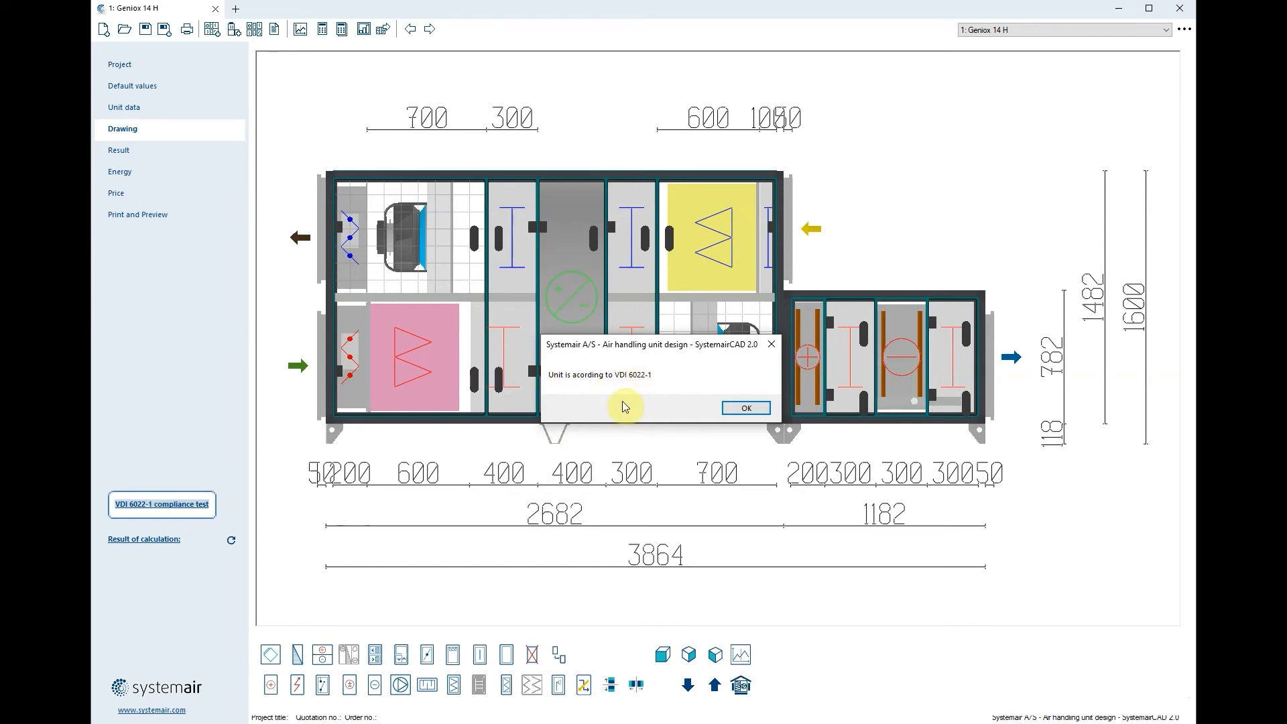
click(747, 407)
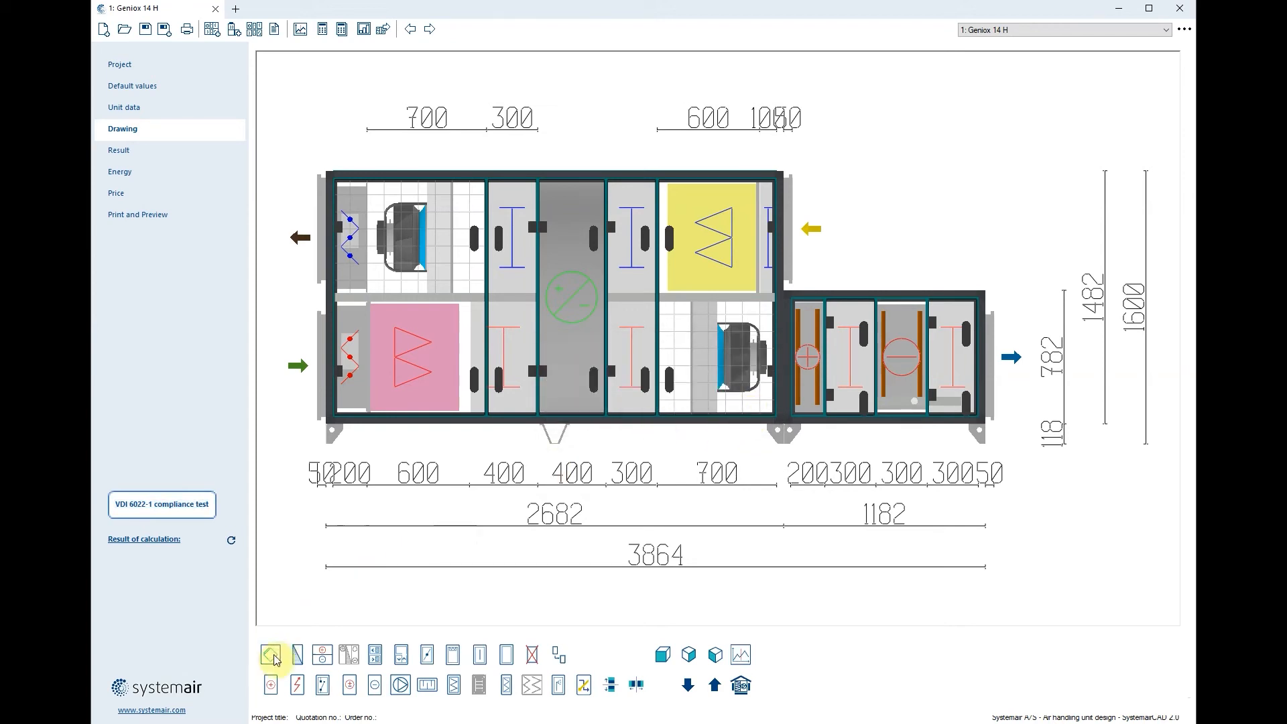
Insert a heating coil in the supply air stream between the inlet damper and the filter.
click(271, 685)
click(370, 356)
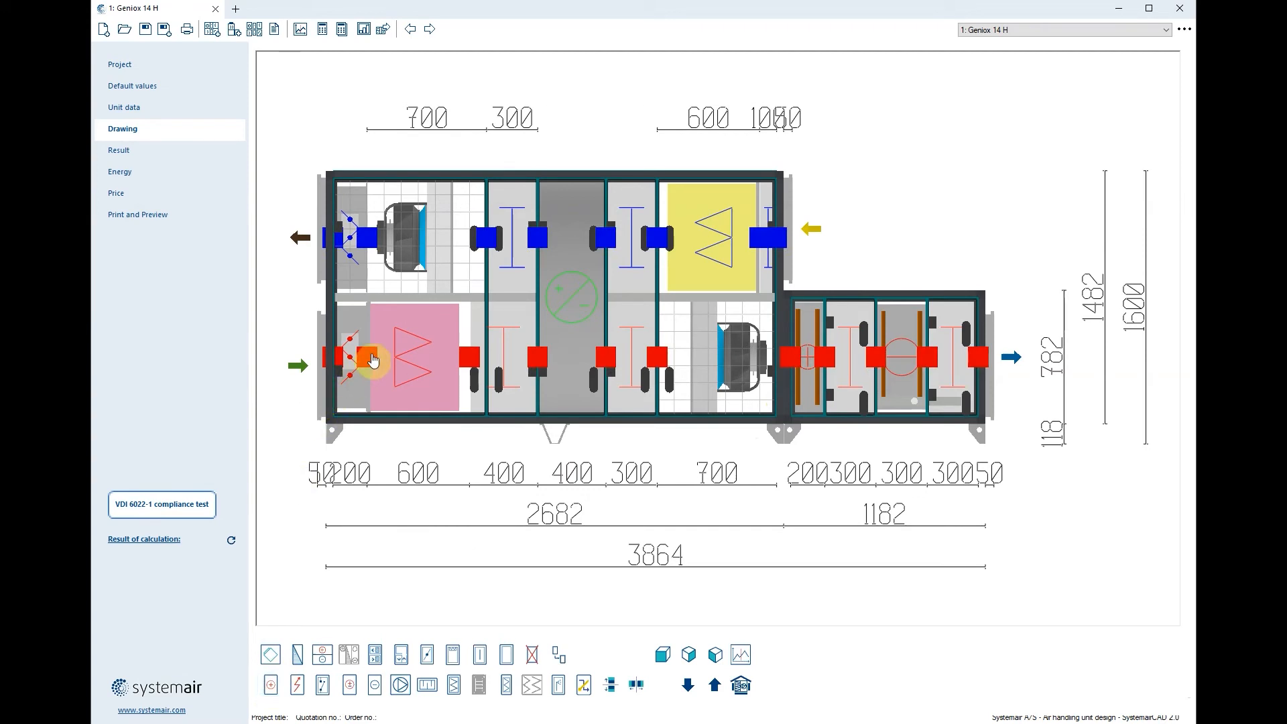
click(270, 685)
click(370, 365)
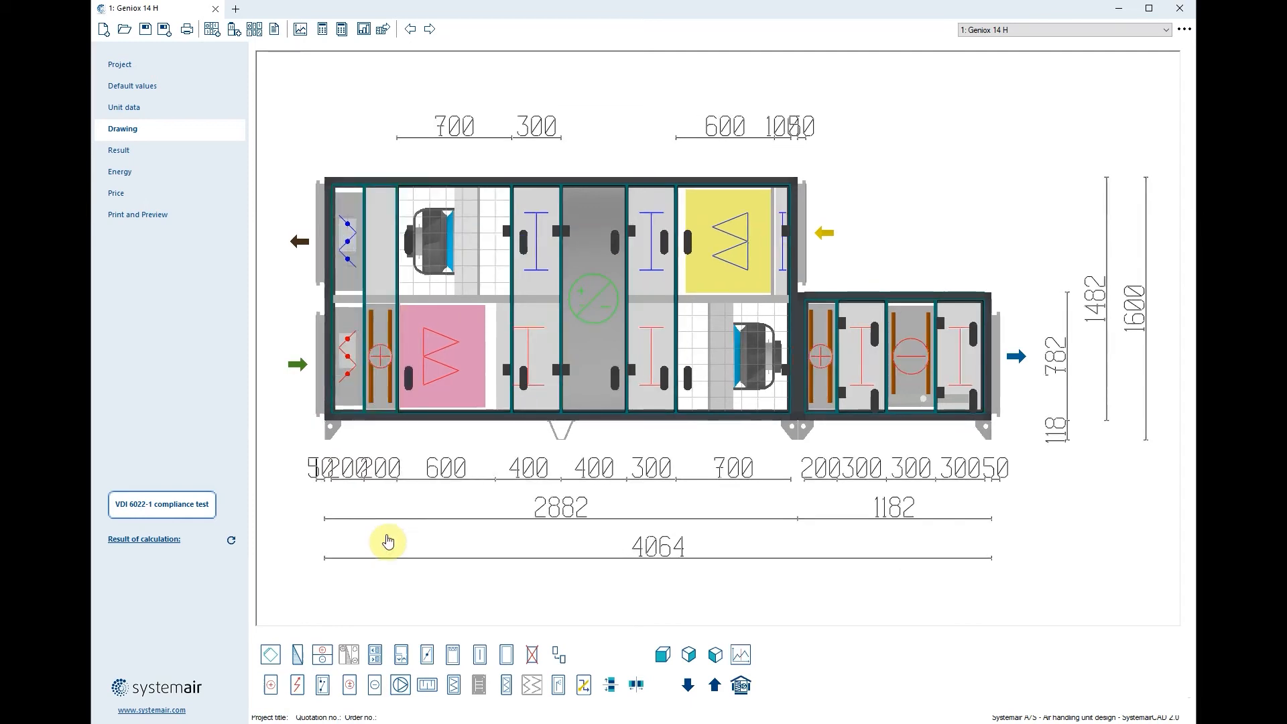
Run the VDI 6022-1 compliance test and accept the automatic empty sections and the 4.0 mm fin distance.
click(187, 506)
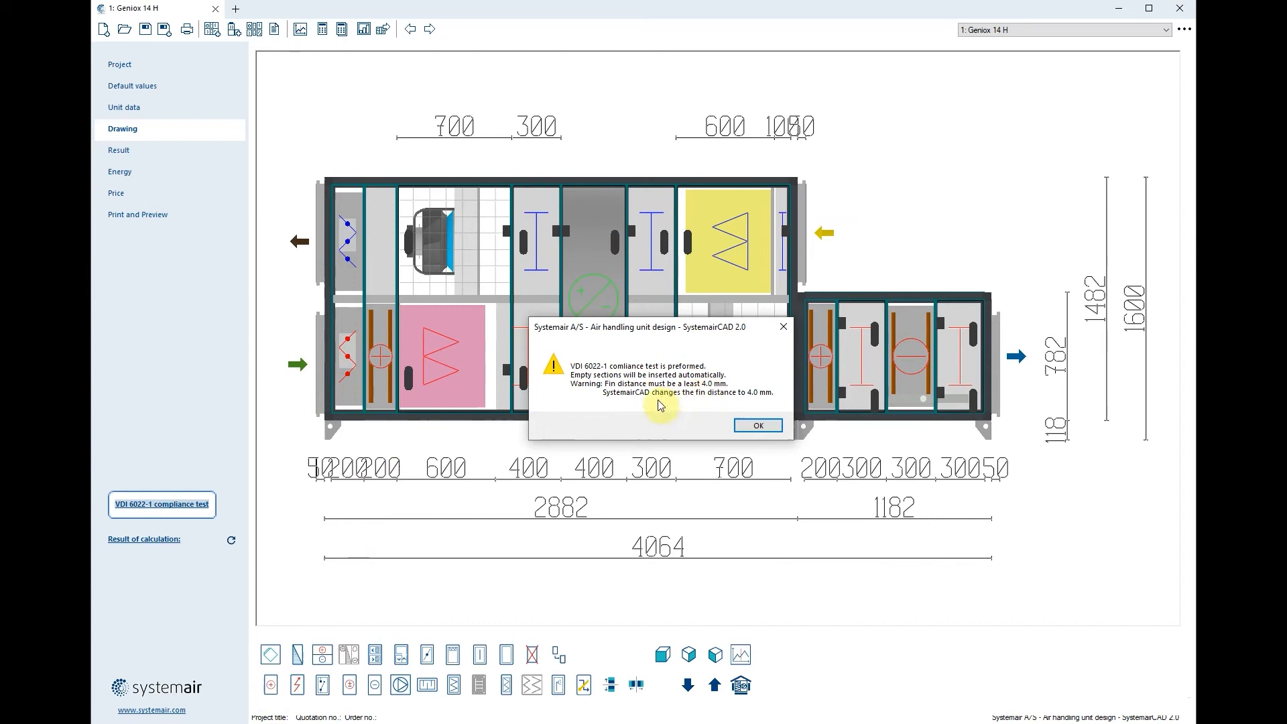
click(748, 426)
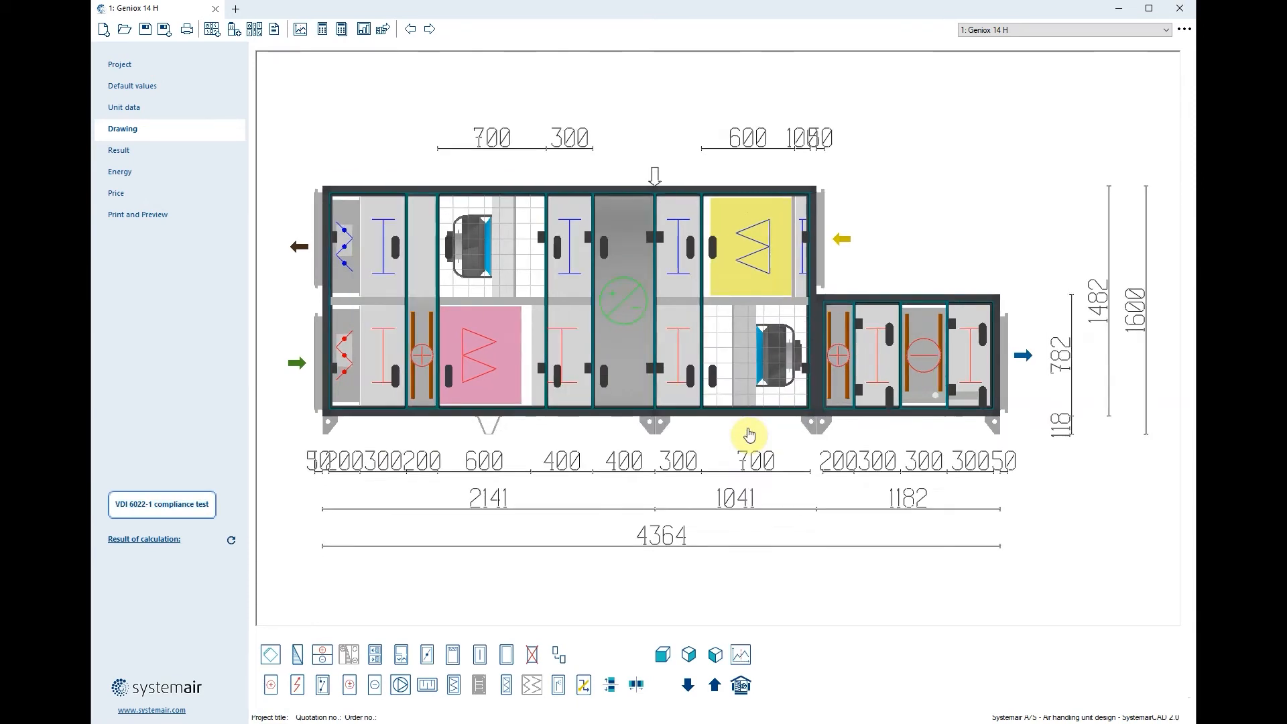
Check the fin spacing in the data of the heating coil before the supply filter.
click(383, 355)
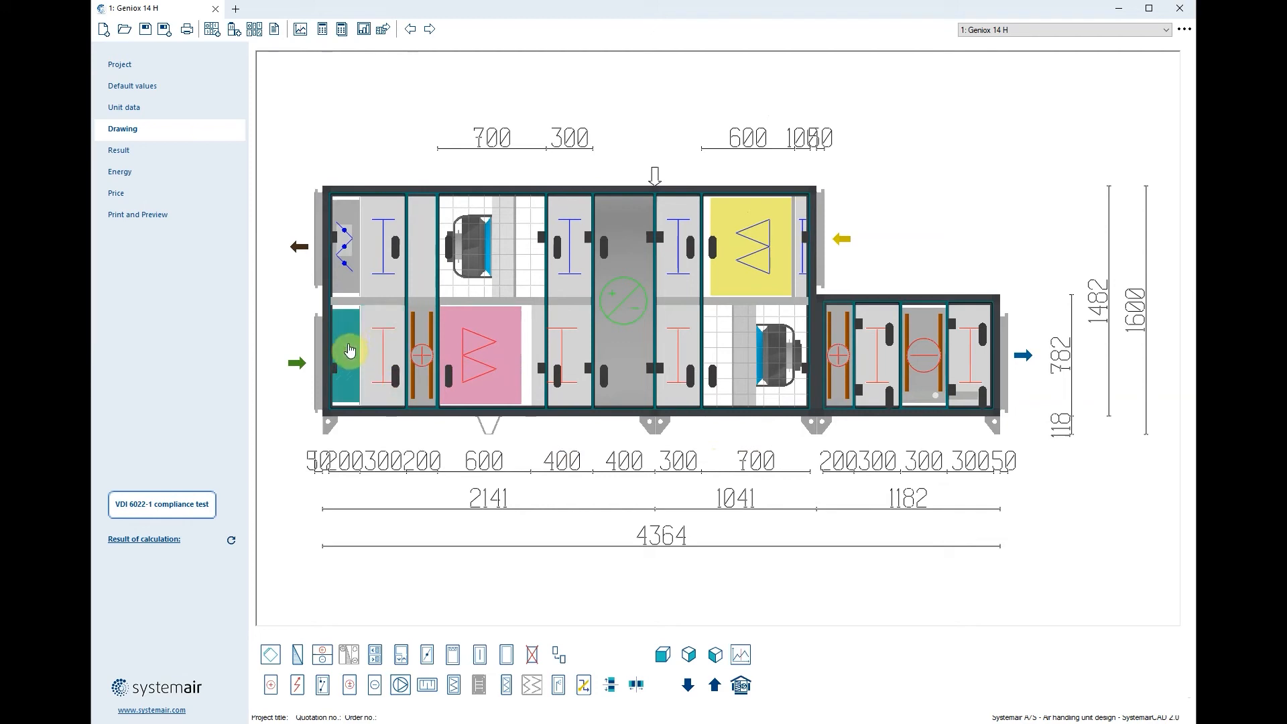
double_click(421, 362)
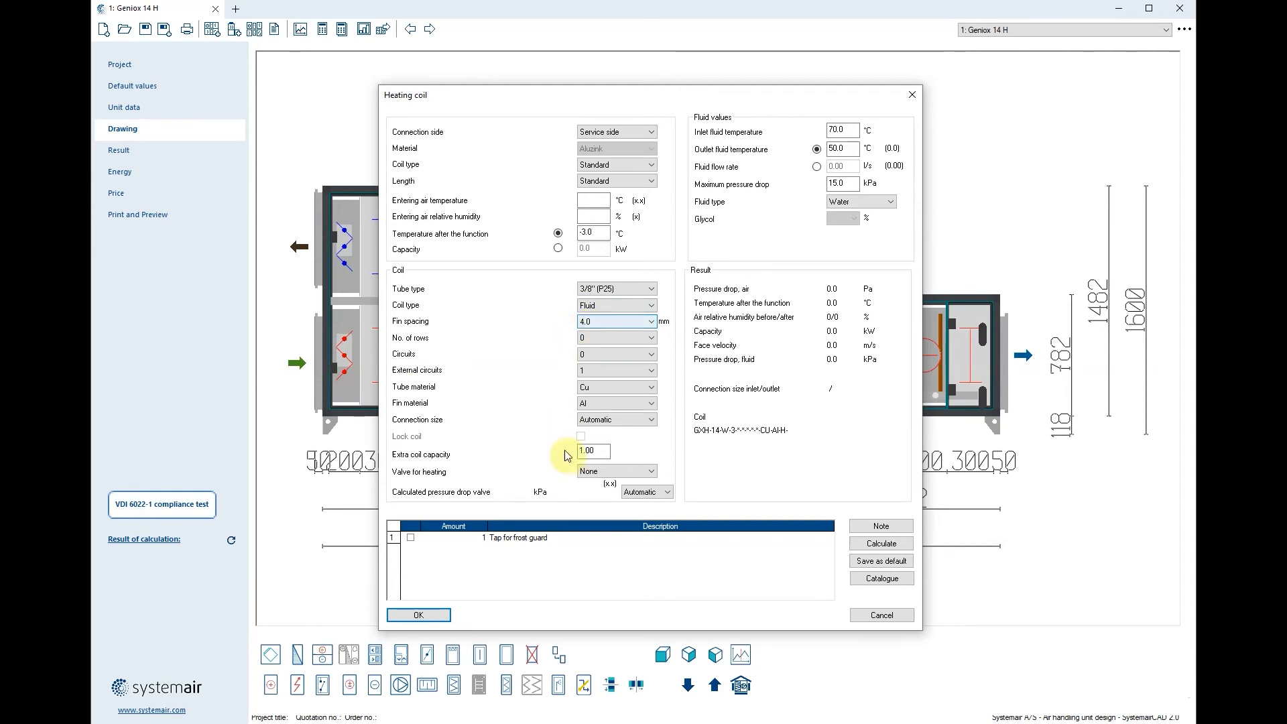
click(436, 615)
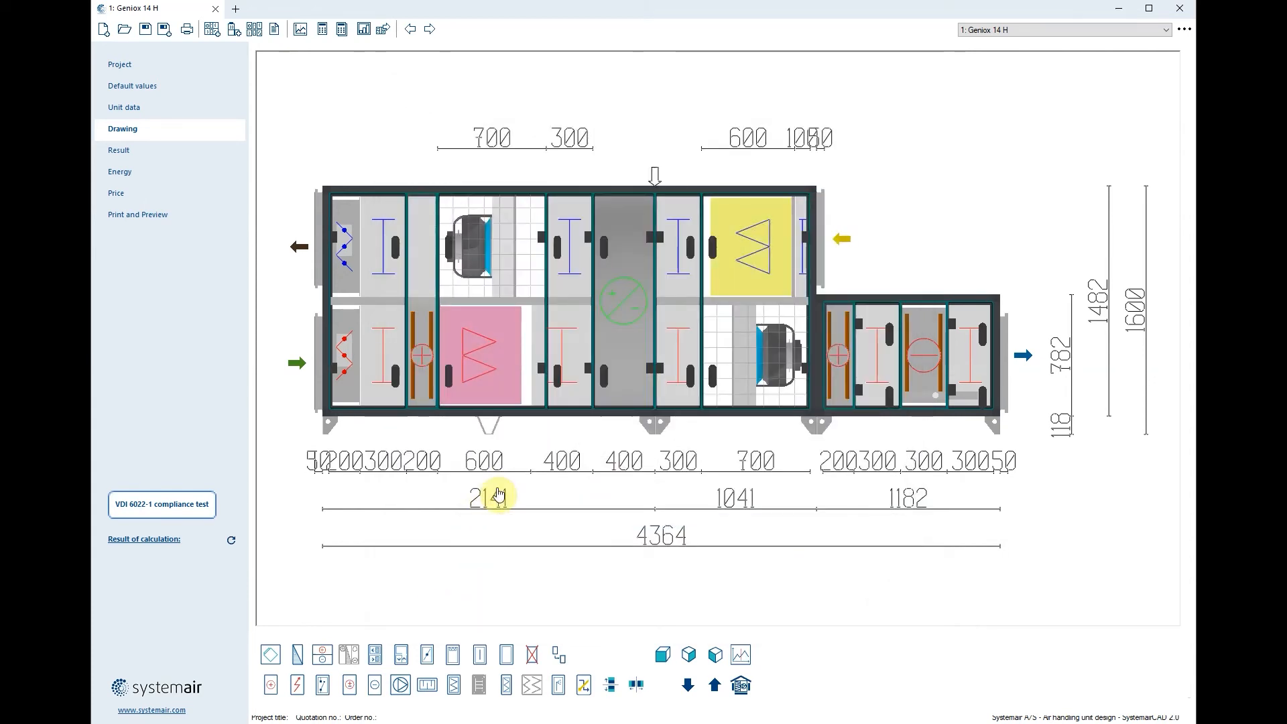
Insert a second bag filter in the supply air stream between the existing supply filter and the rotary heat exchanger.
mouse_move(431, 438)
mouse_down()
mouse_move(441, 460)
mouse_move(470, 465)
mouse_up()
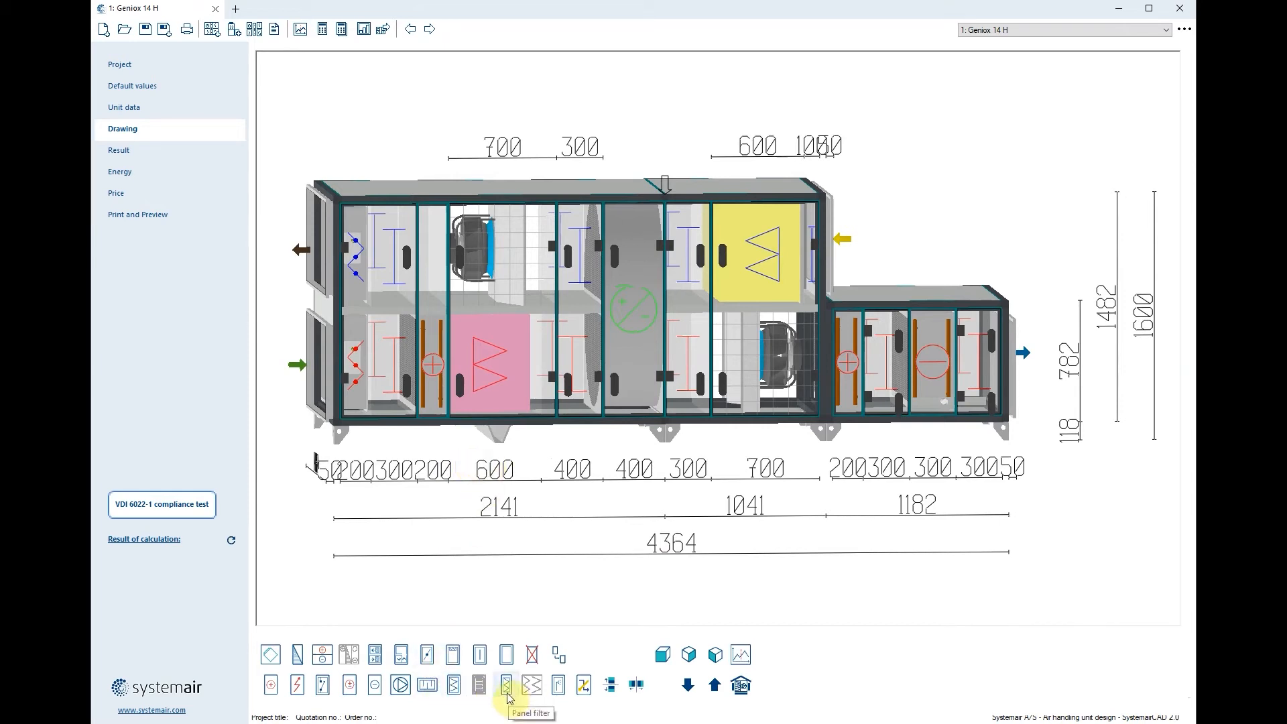
click(454, 685)
click(540, 364)
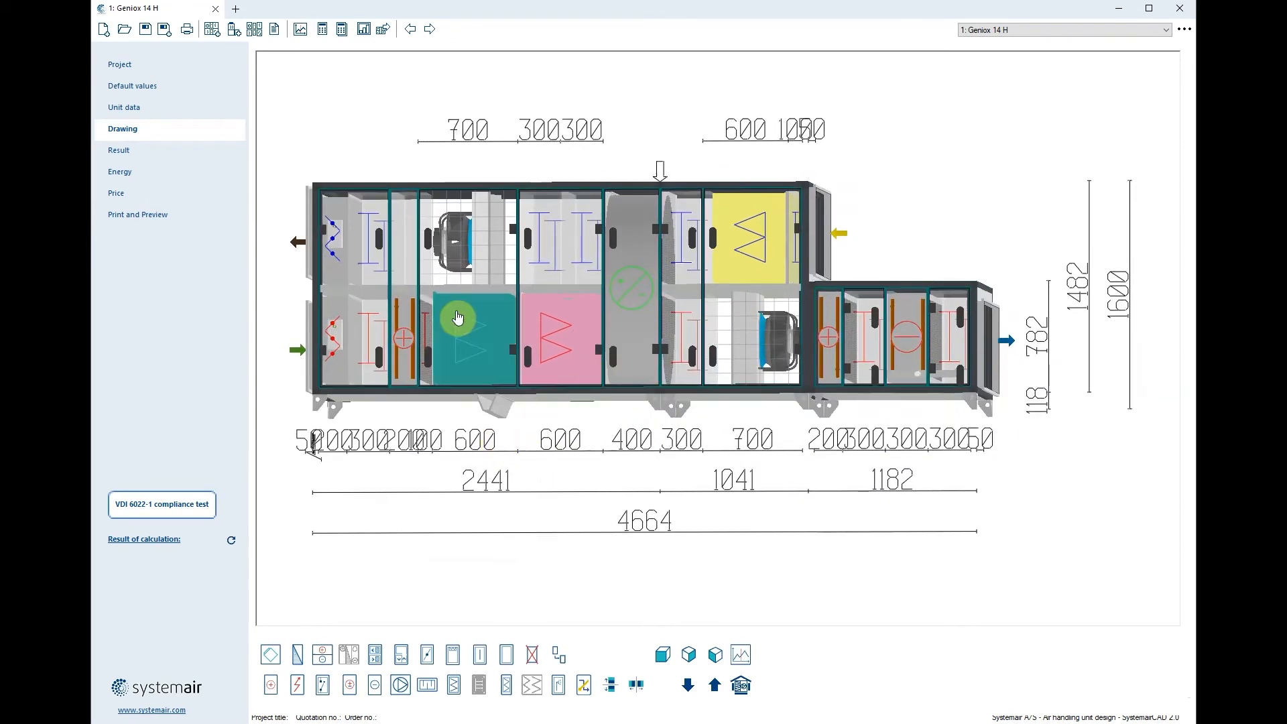
drag(577, 365, 606, 364)
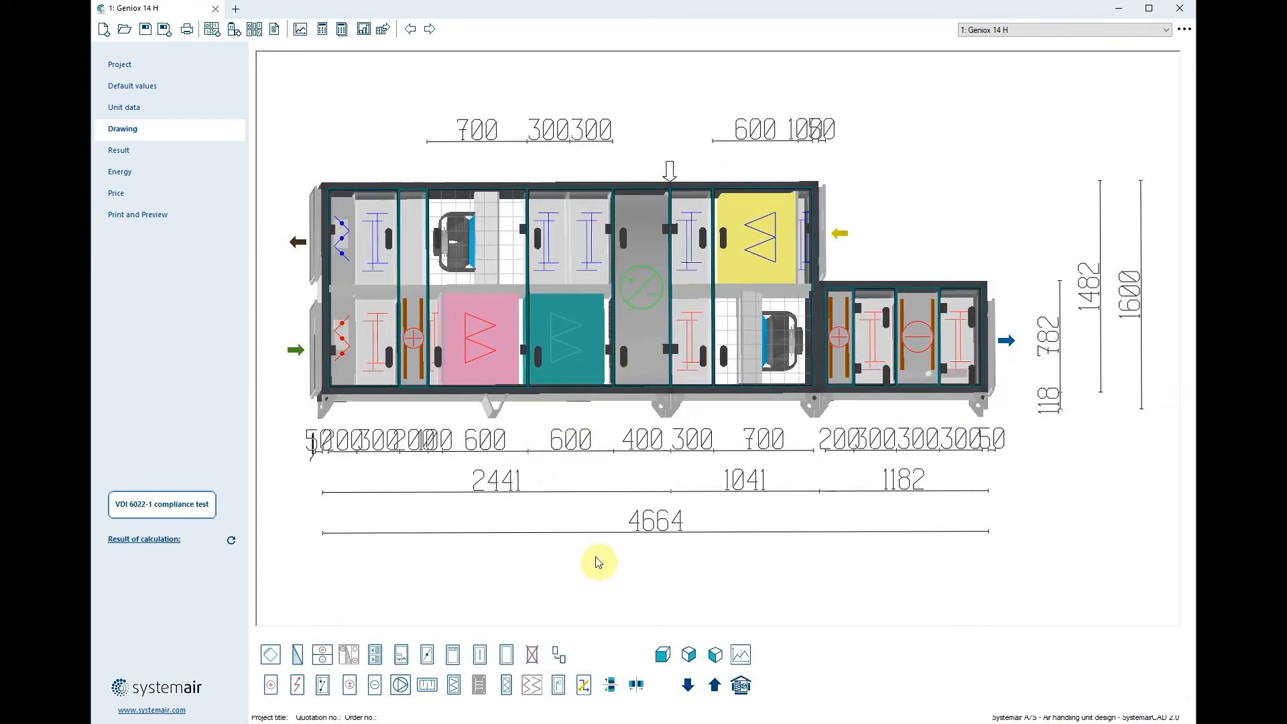
Restore the front view and insert a panel filter between the first heating coil and the first supply bag filter.
click(662, 655)
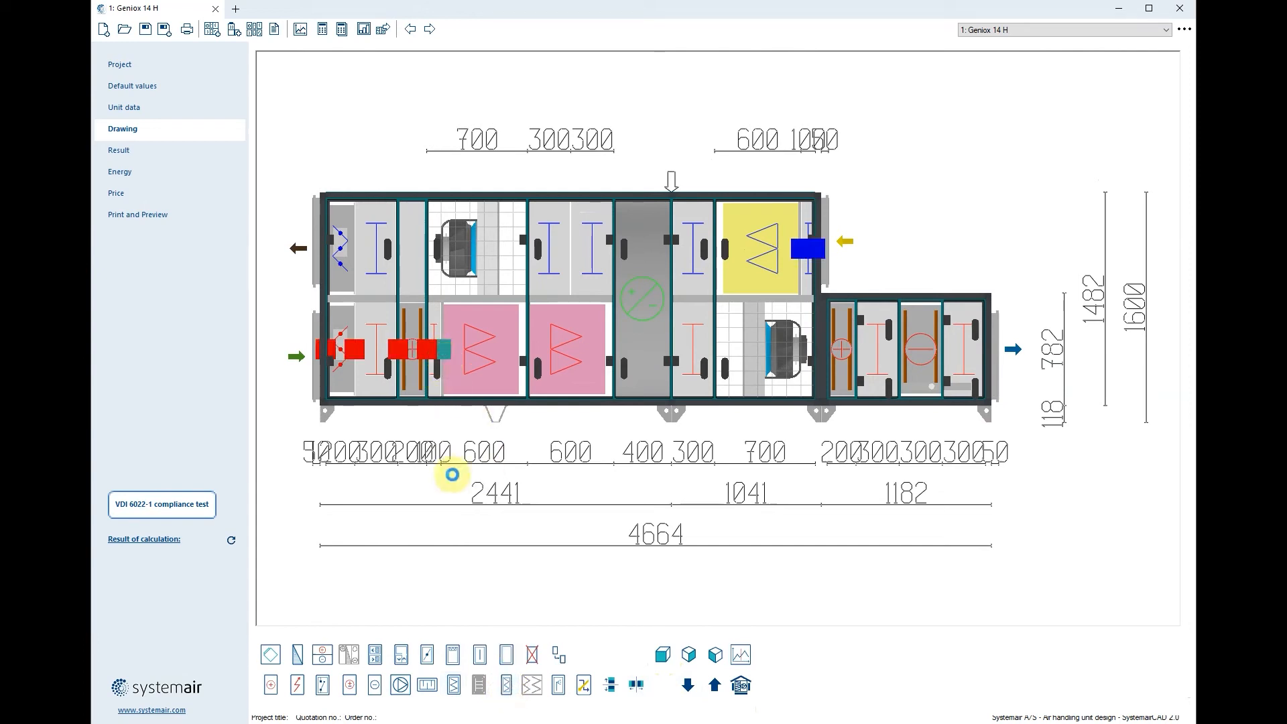
click(451, 467)
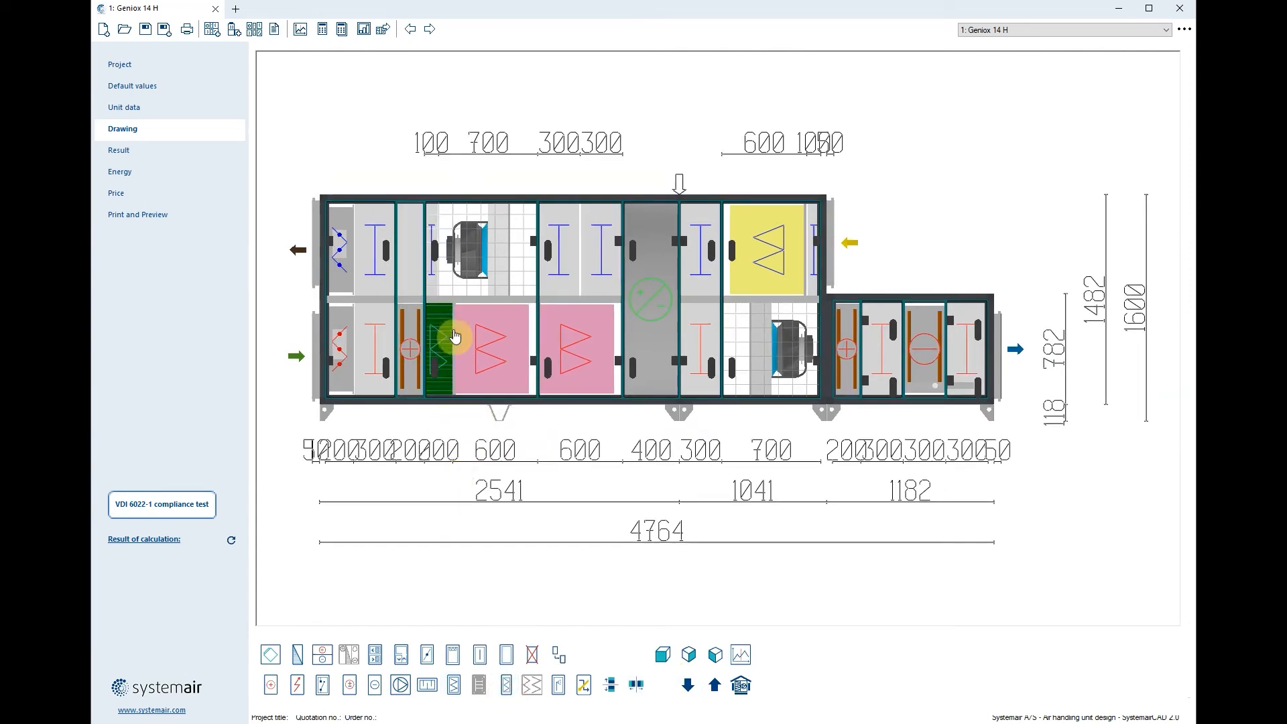
drag(469, 330, 560, 368)
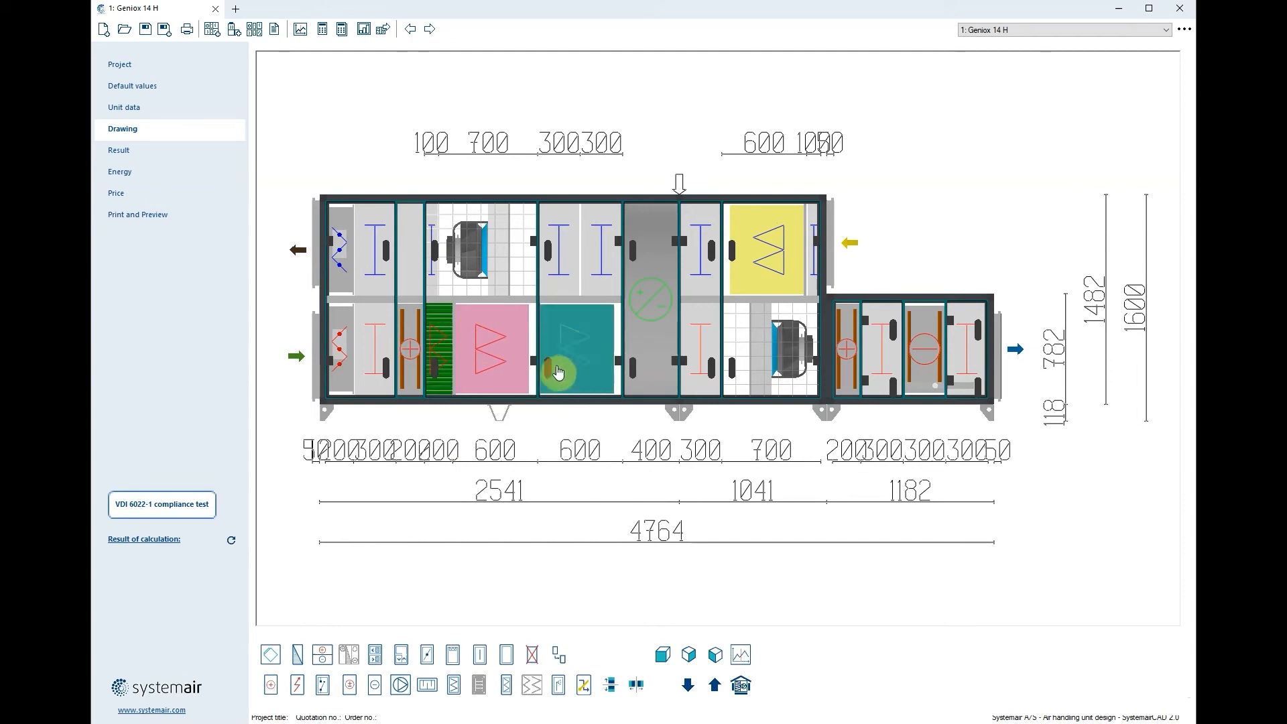
Run the VDI 6022-1 compliance test on the unit with the added supply filters and dismiss its message.
click(197, 507)
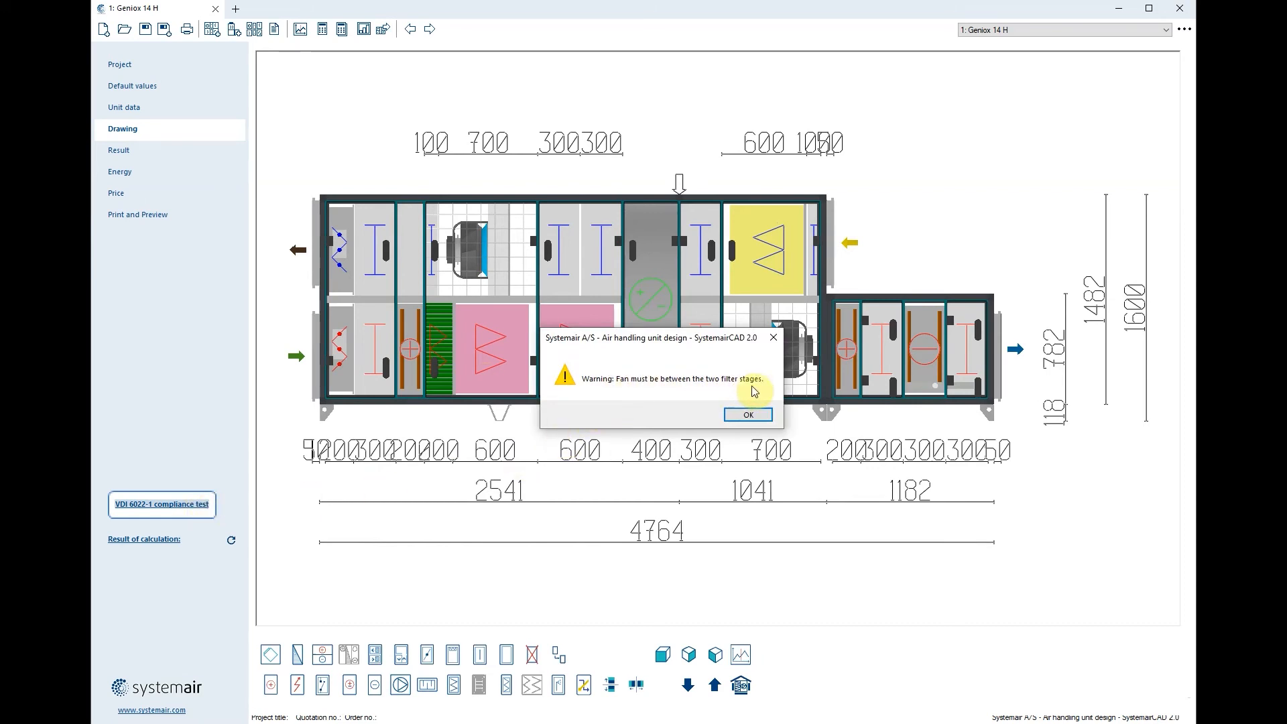
click(747, 417)
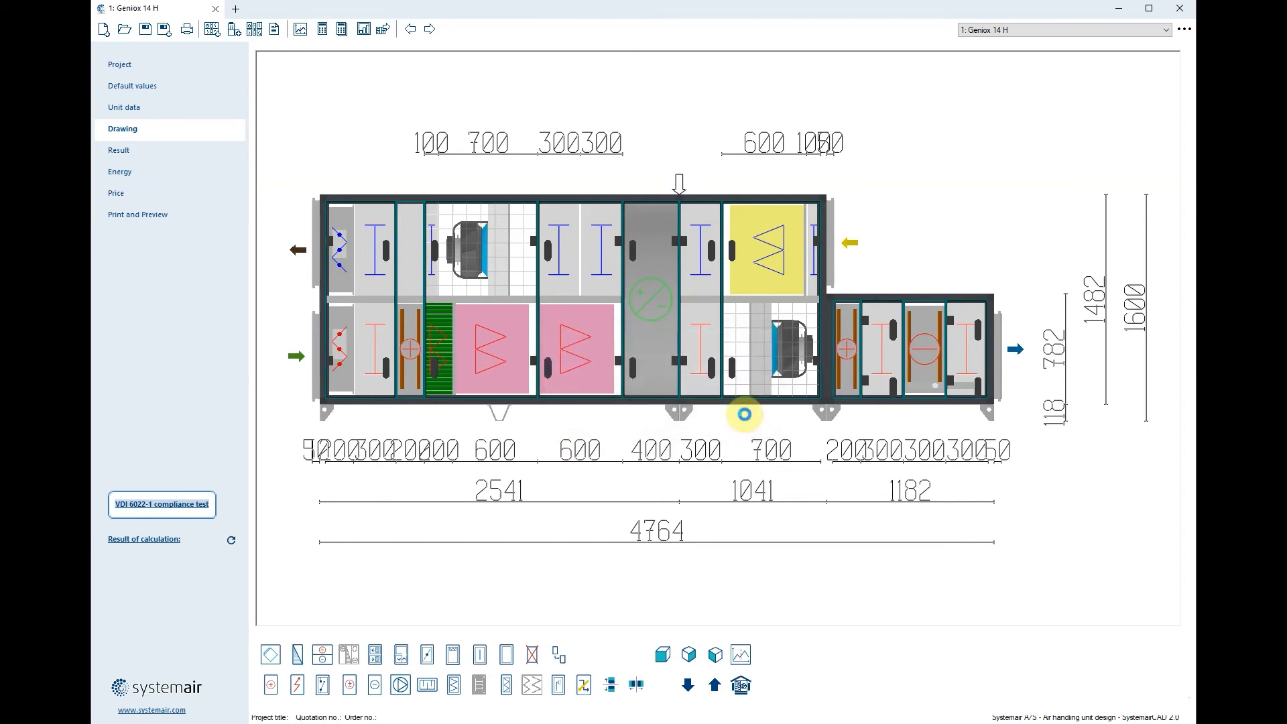
Move the second supply bag filter downstream of the supply fan, directly after the heating coil.
click(580, 360)
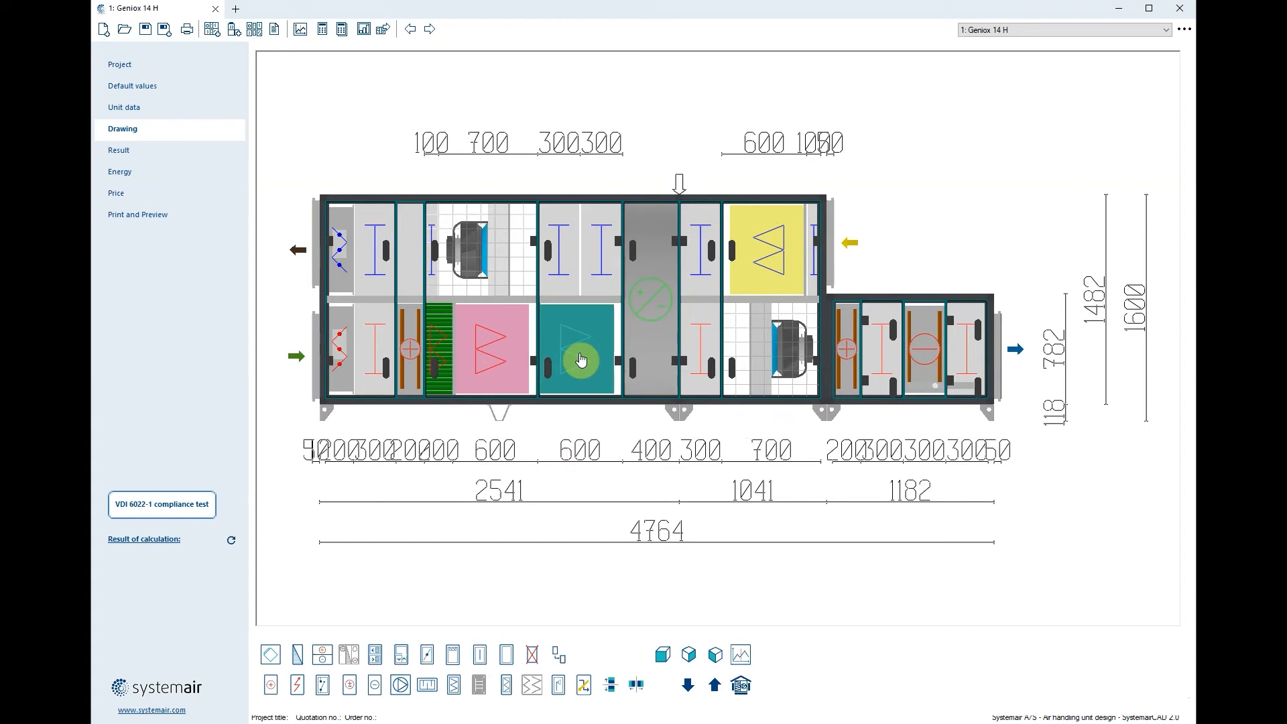
click(785, 350)
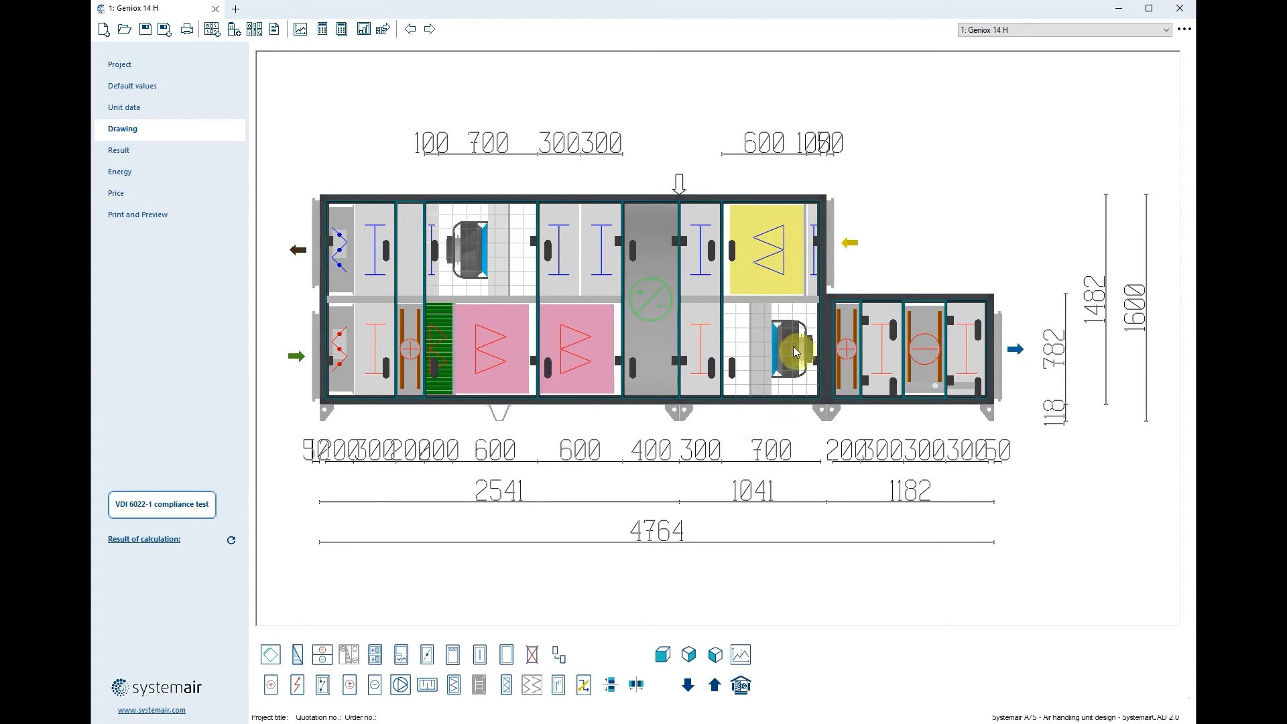
click(566, 353)
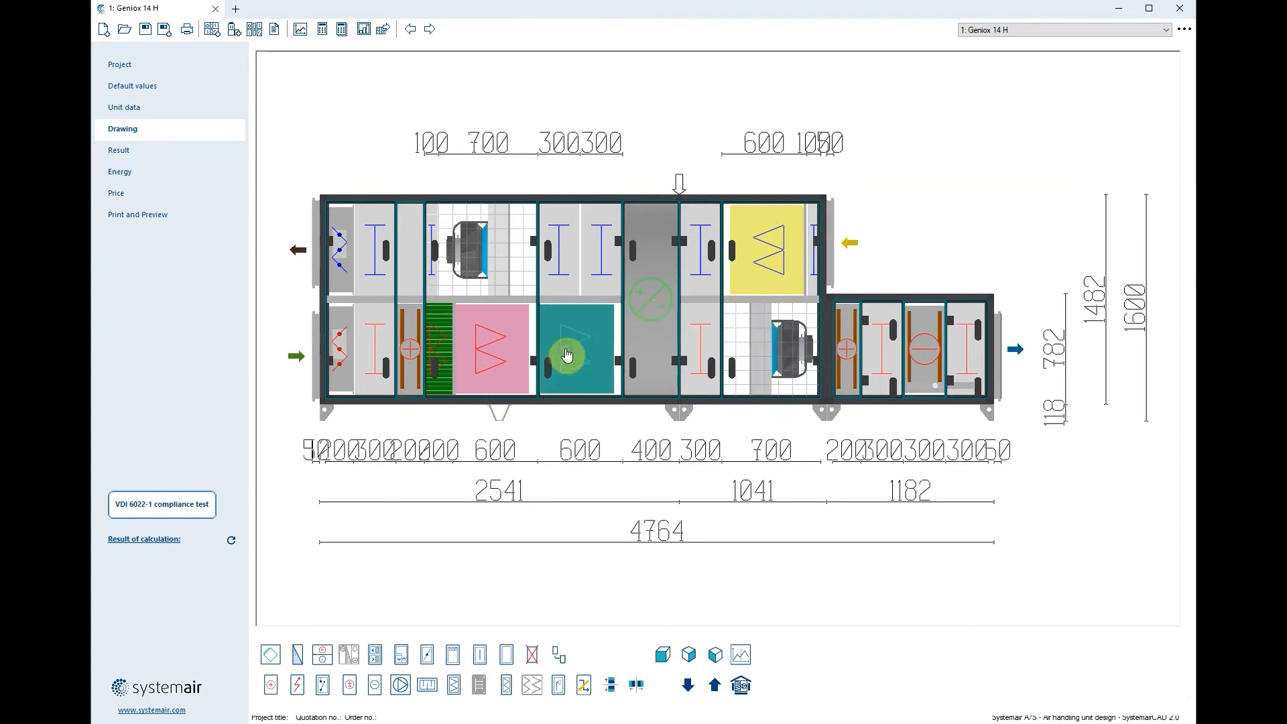
right_click(566, 353)
click(617, 368)
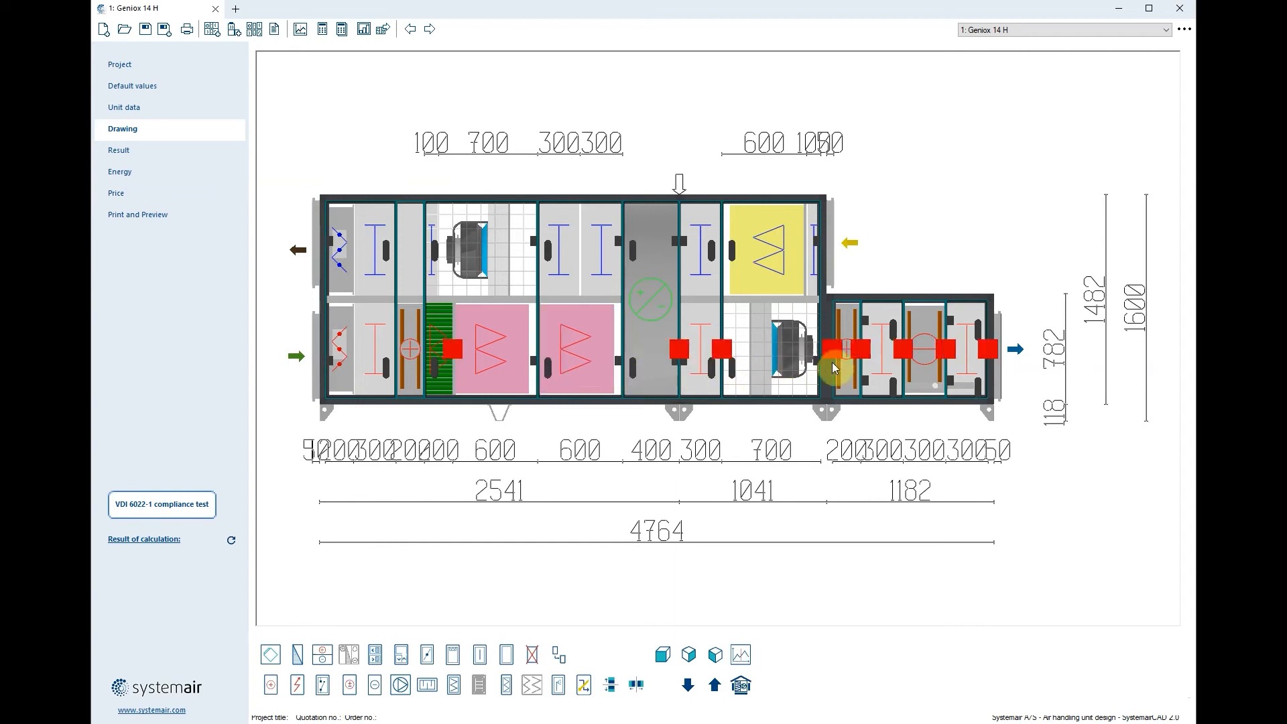
click(862, 359)
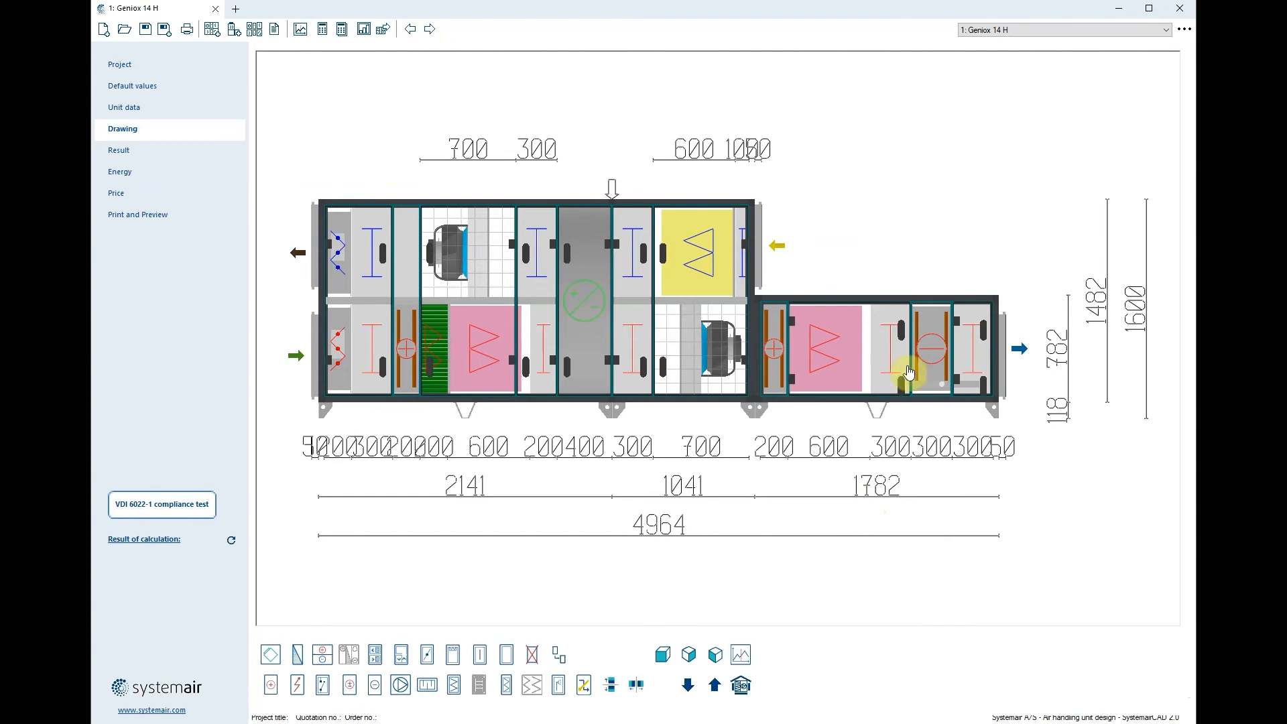
Remove the empty section between the relocated bag filter and the cooling coil.
click(936, 369)
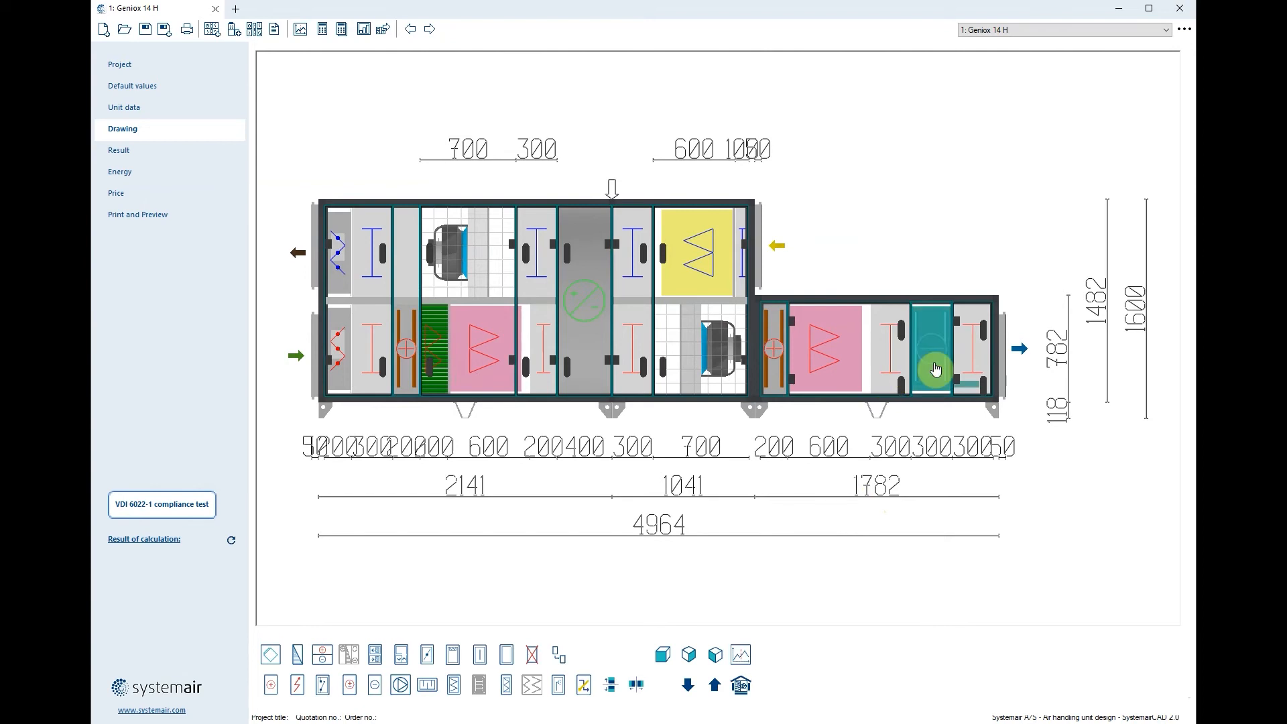
right_click(887, 347)
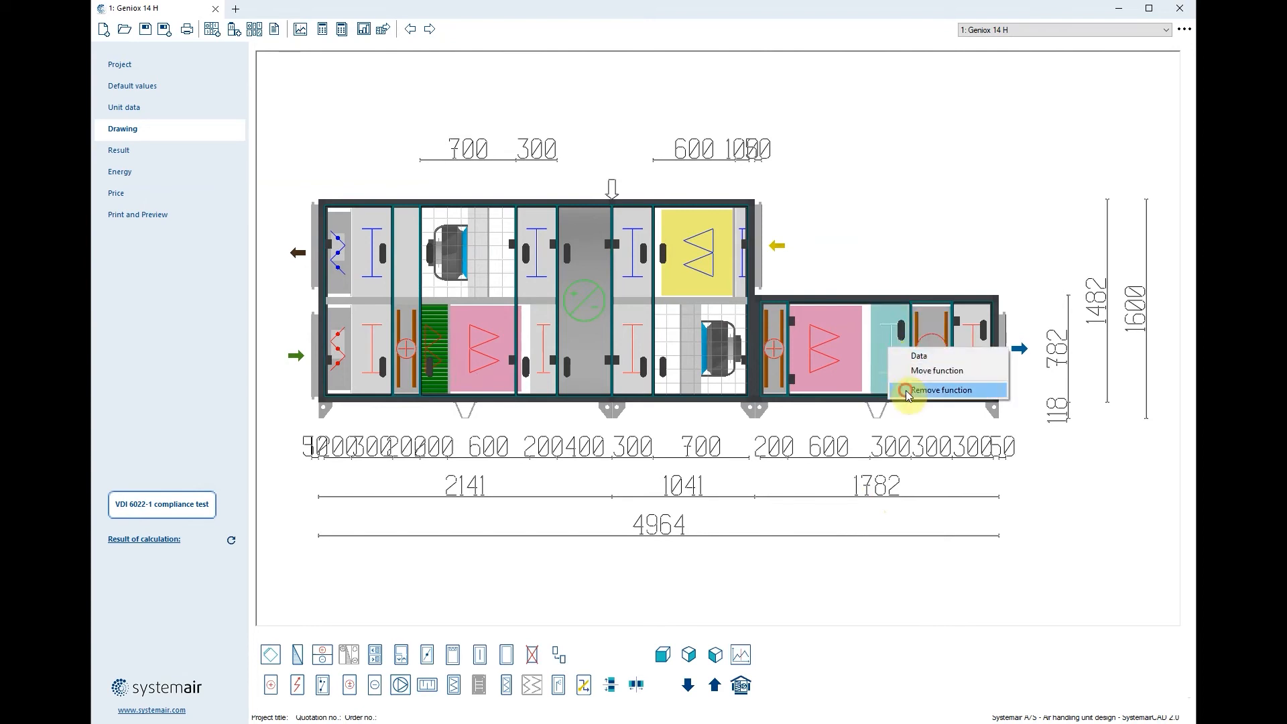
click(907, 390)
click(718, 410)
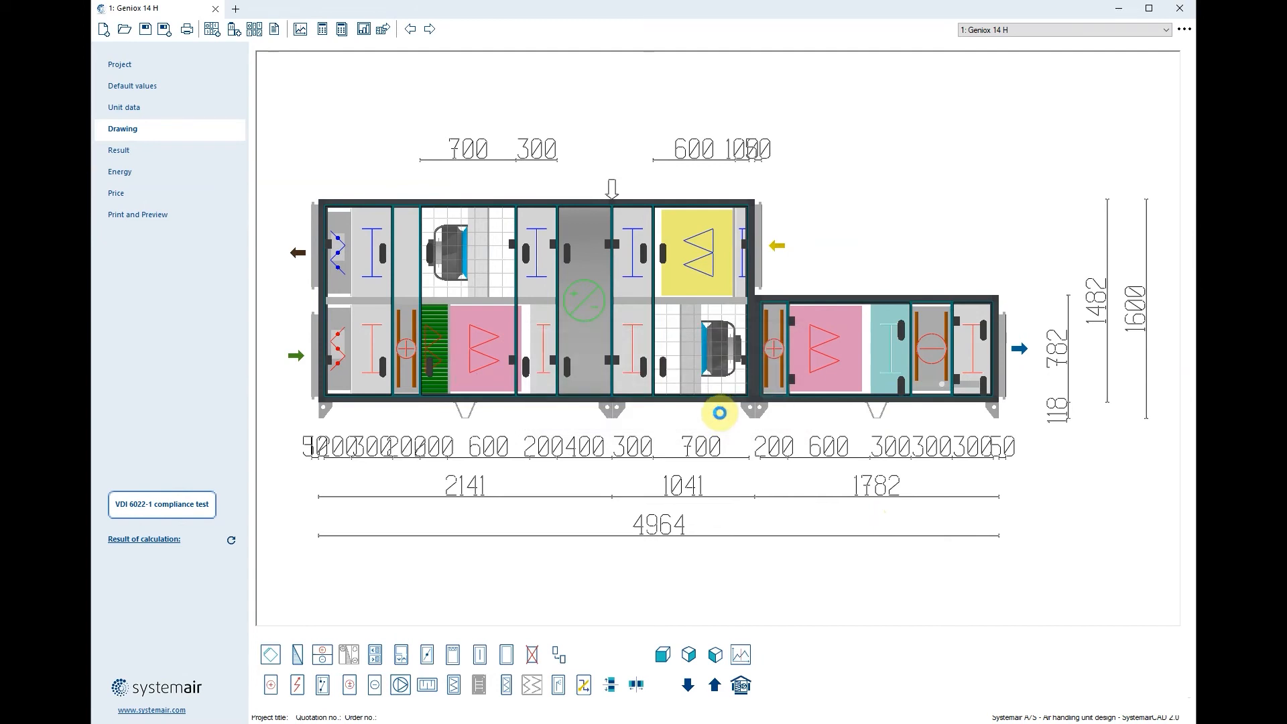
click(913, 363)
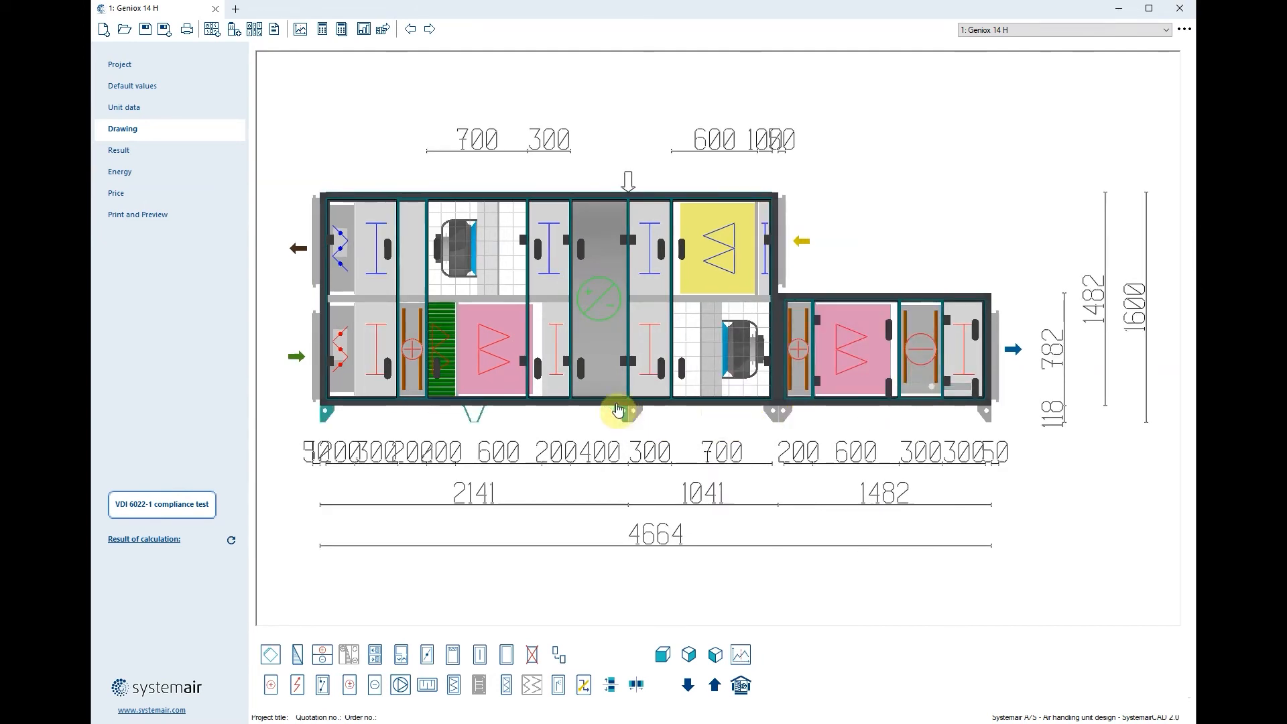
Rerun the VDI 6022-1 compliance test on the rearranged unit and dismiss its message.
click(185, 508)
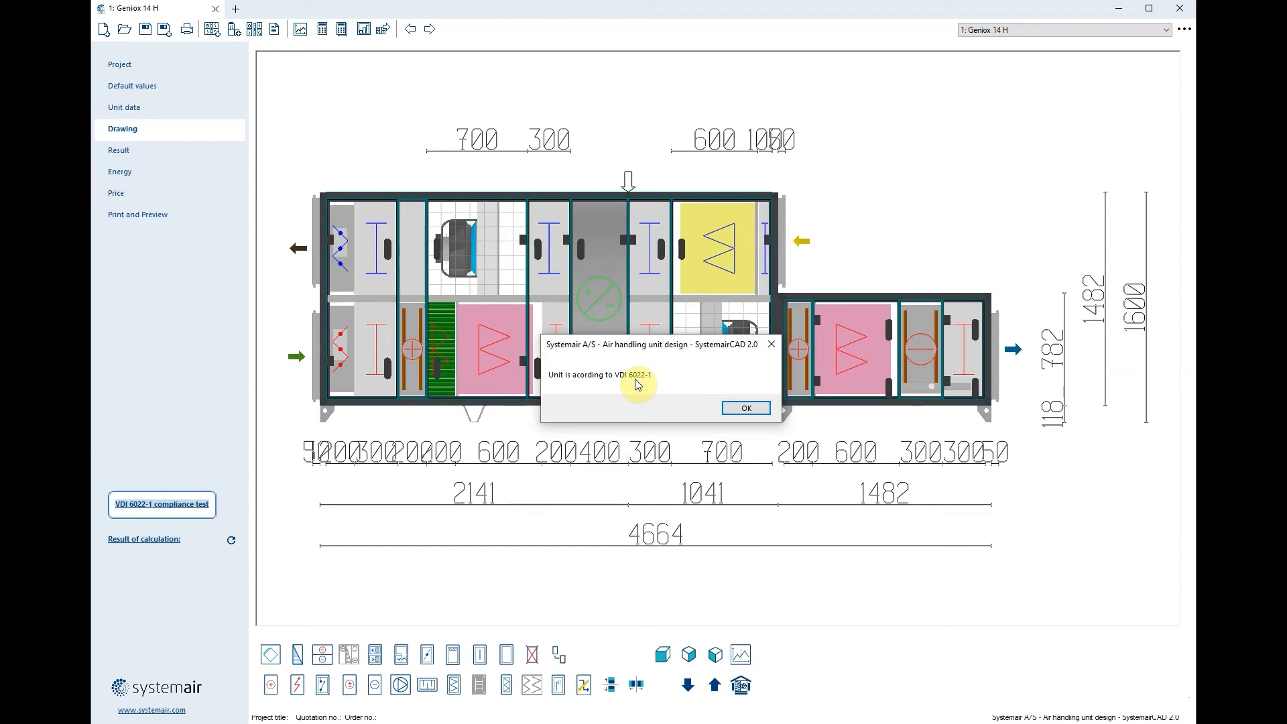
click(745, 408)
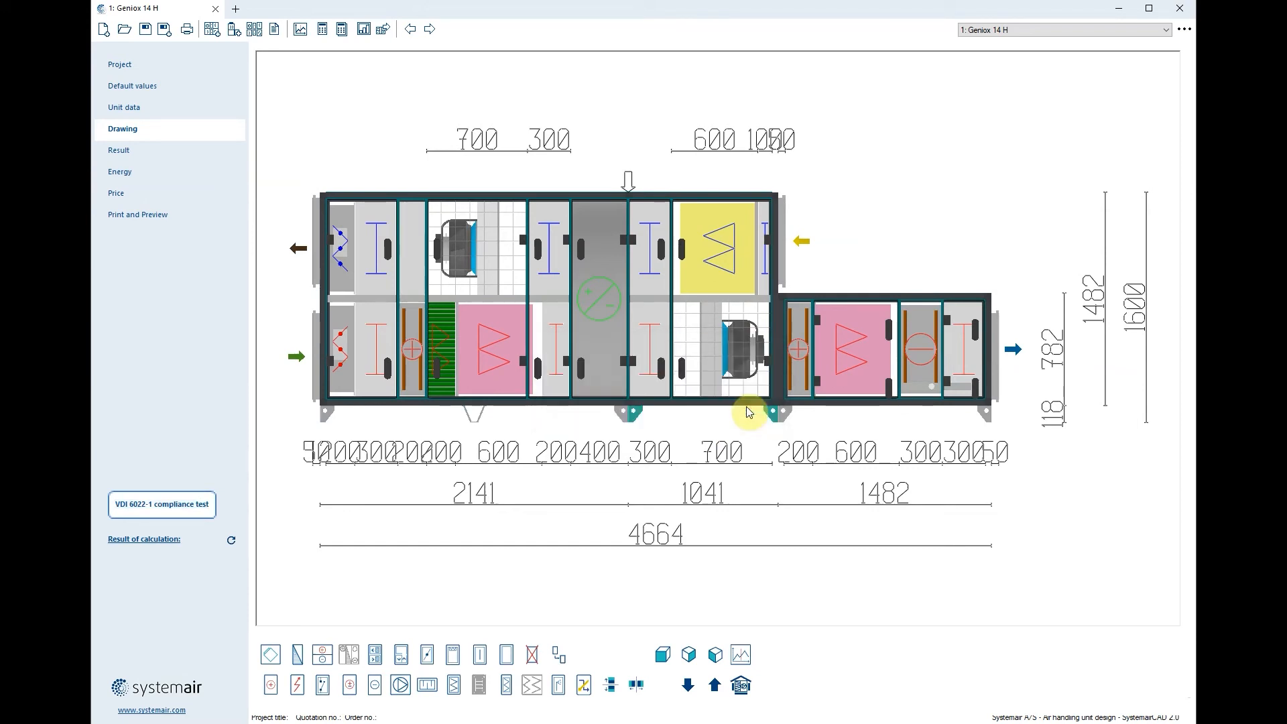
Remove the inspection section between the supply inlet damper and the first heating coil.
right_click(381, 354)
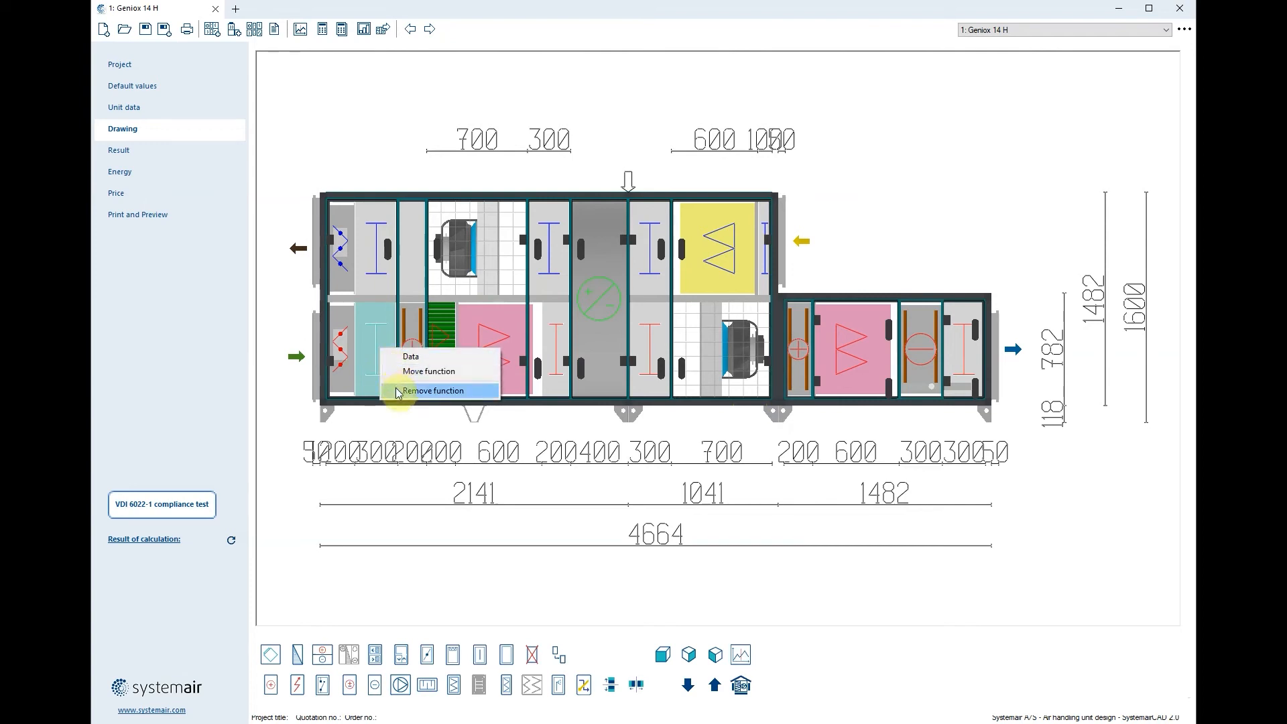
click(451, 390)
click(685, 415)
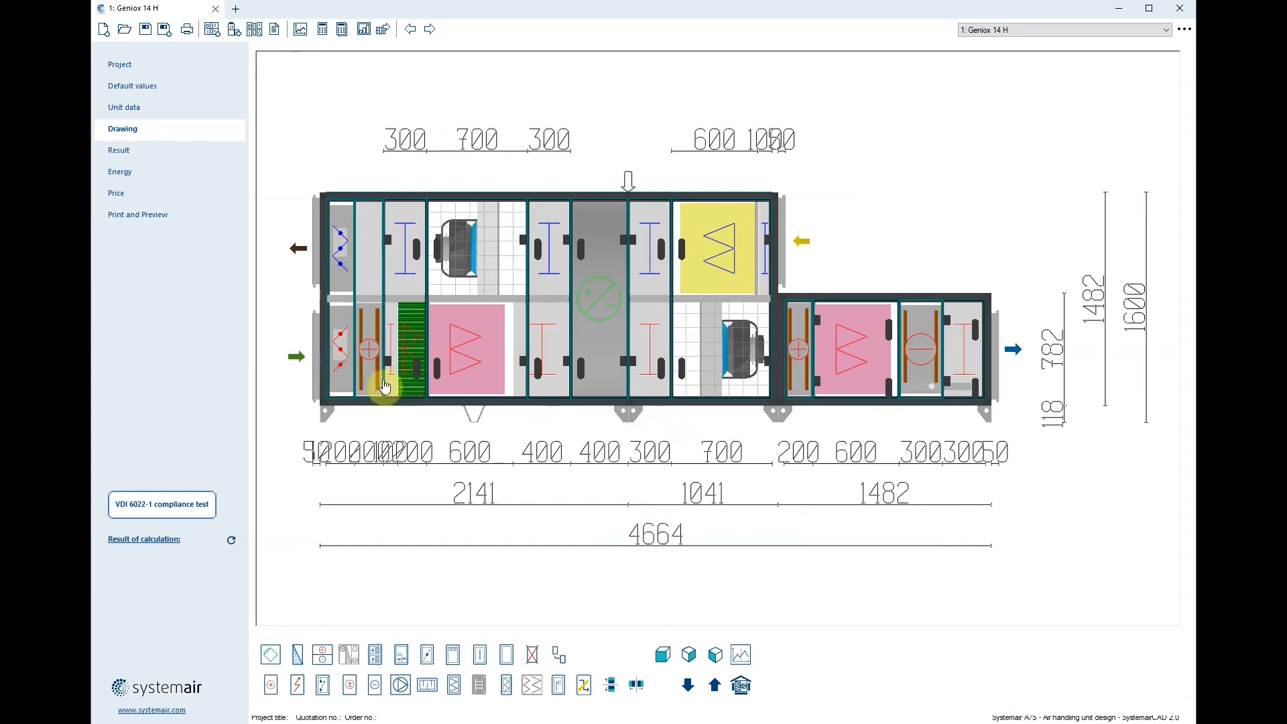
Calculate the certified unit's results, accepting the automatic insertion of empty sections, and return to the drawing.
click(127, 150)
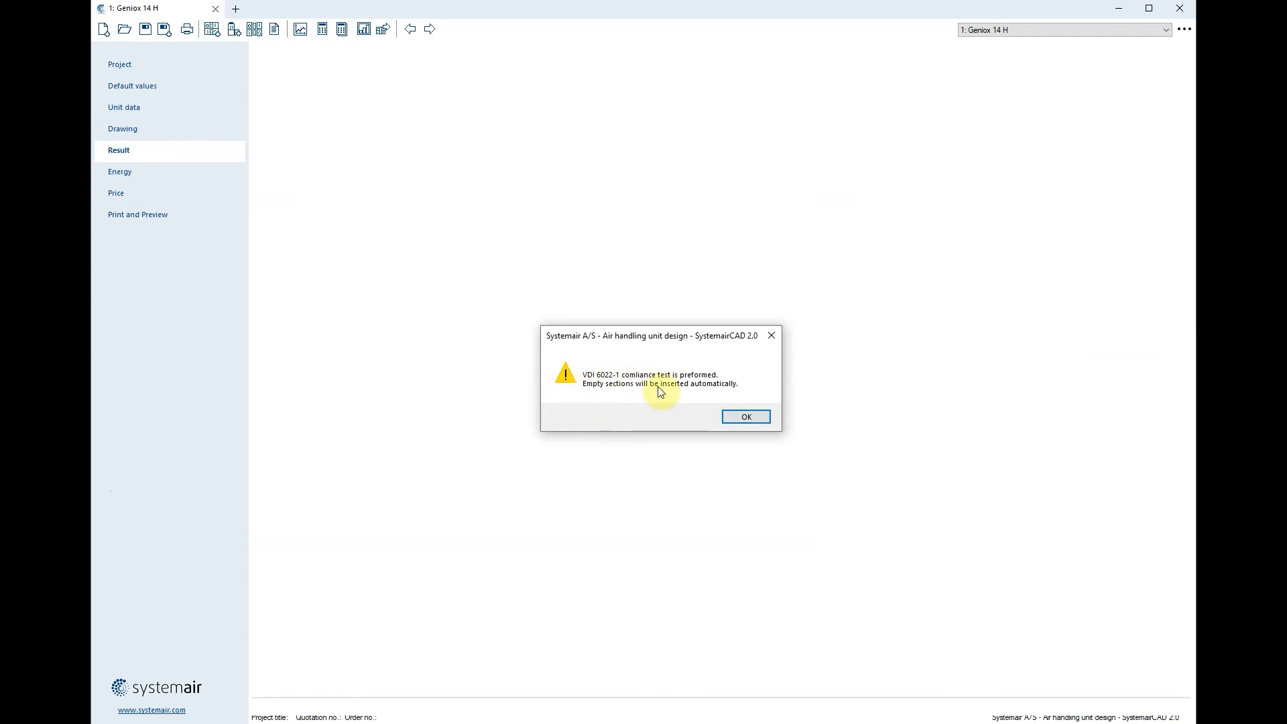
click(750, 417)
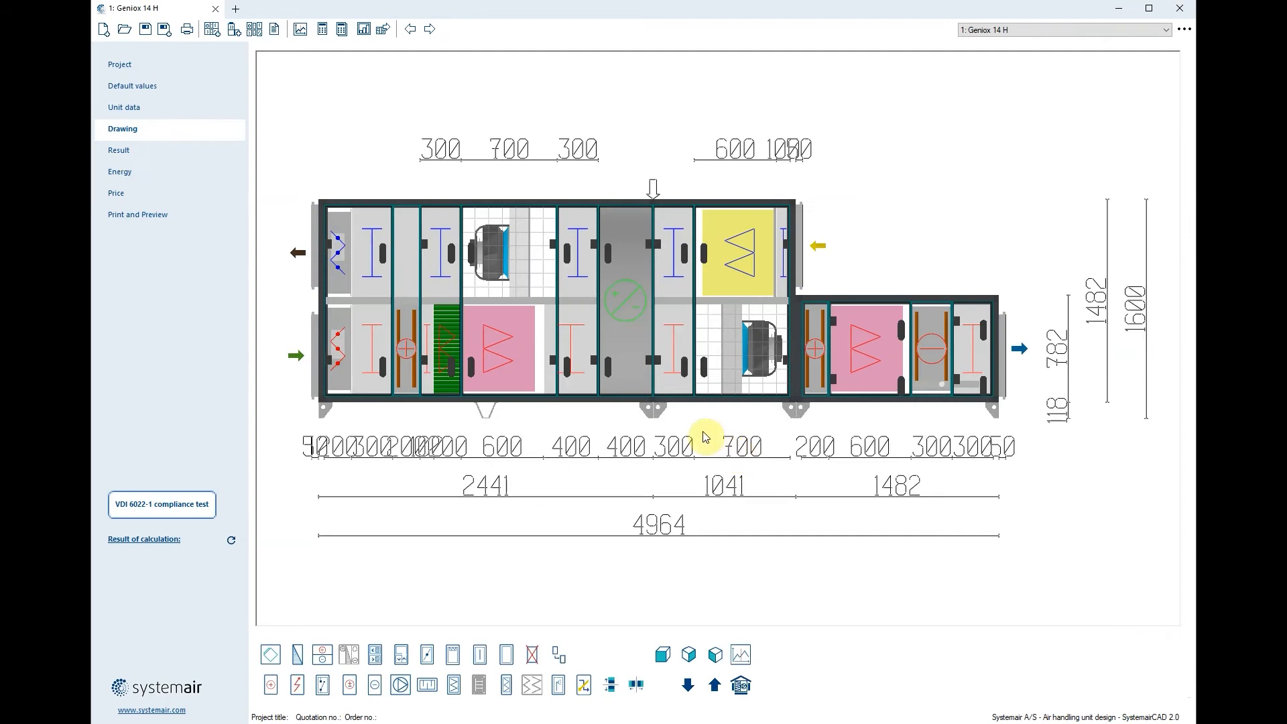
click(372, 368)
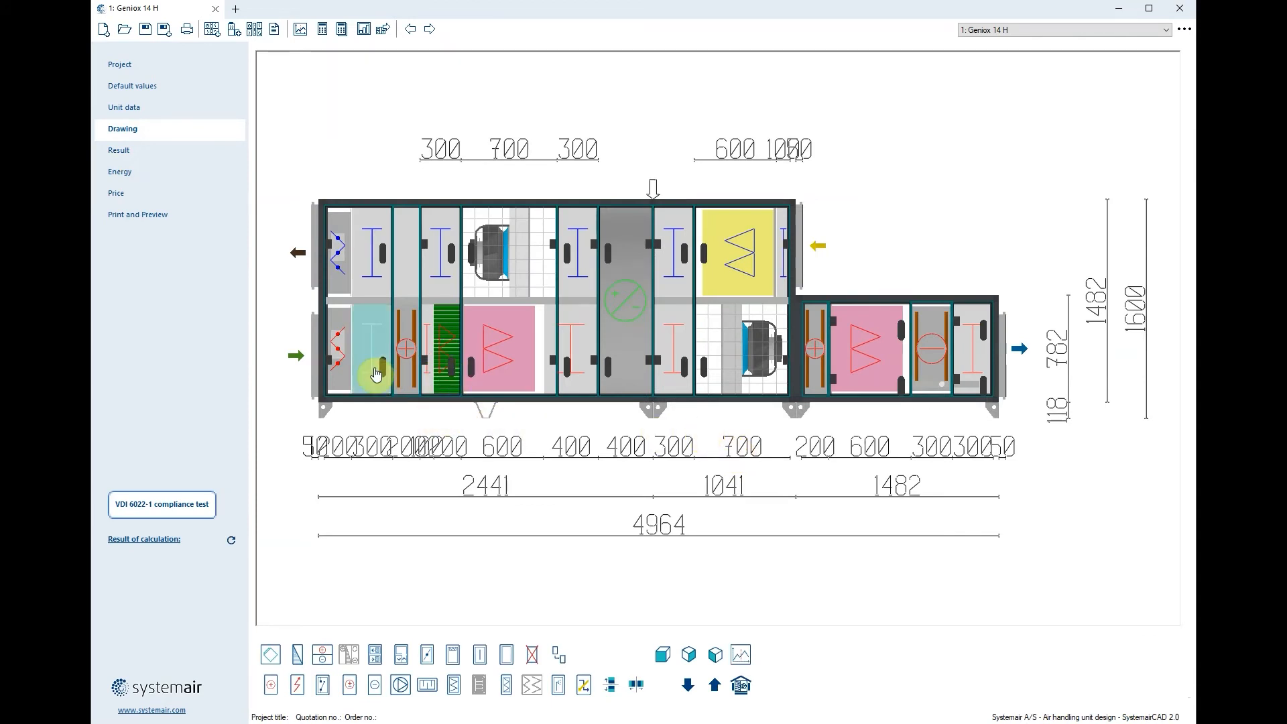
click(649, 359)
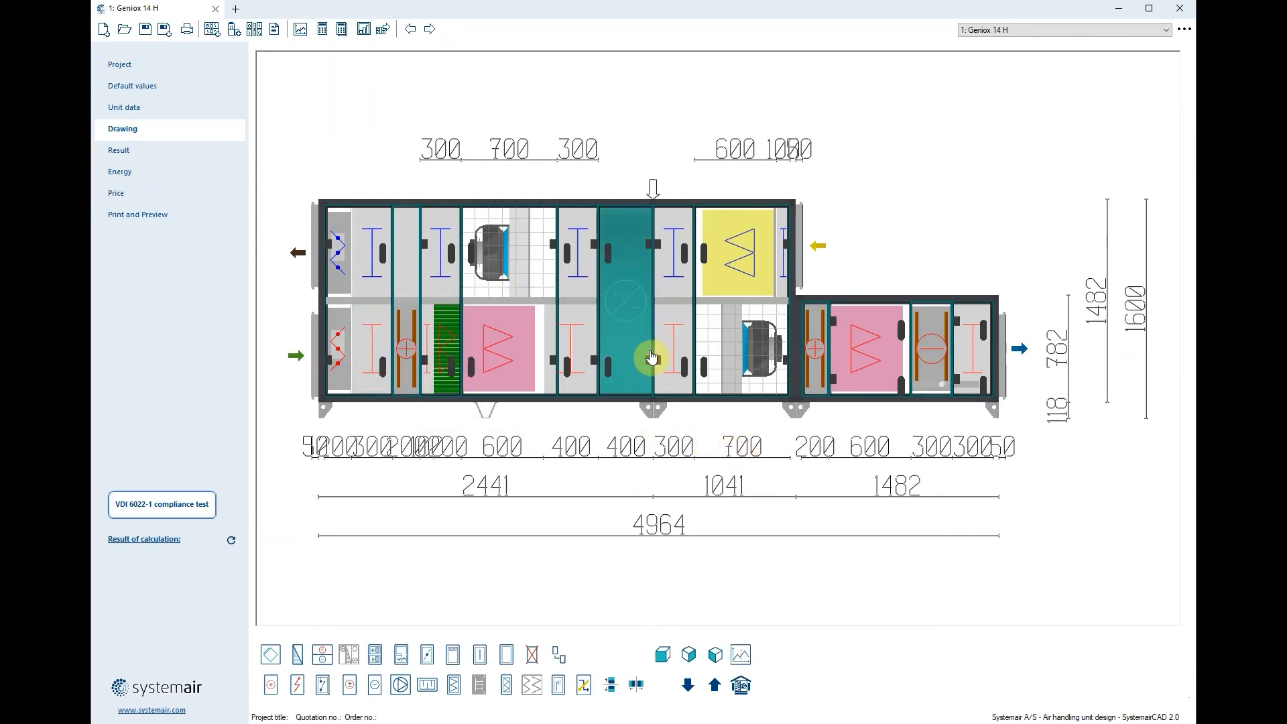
click(139, 153)
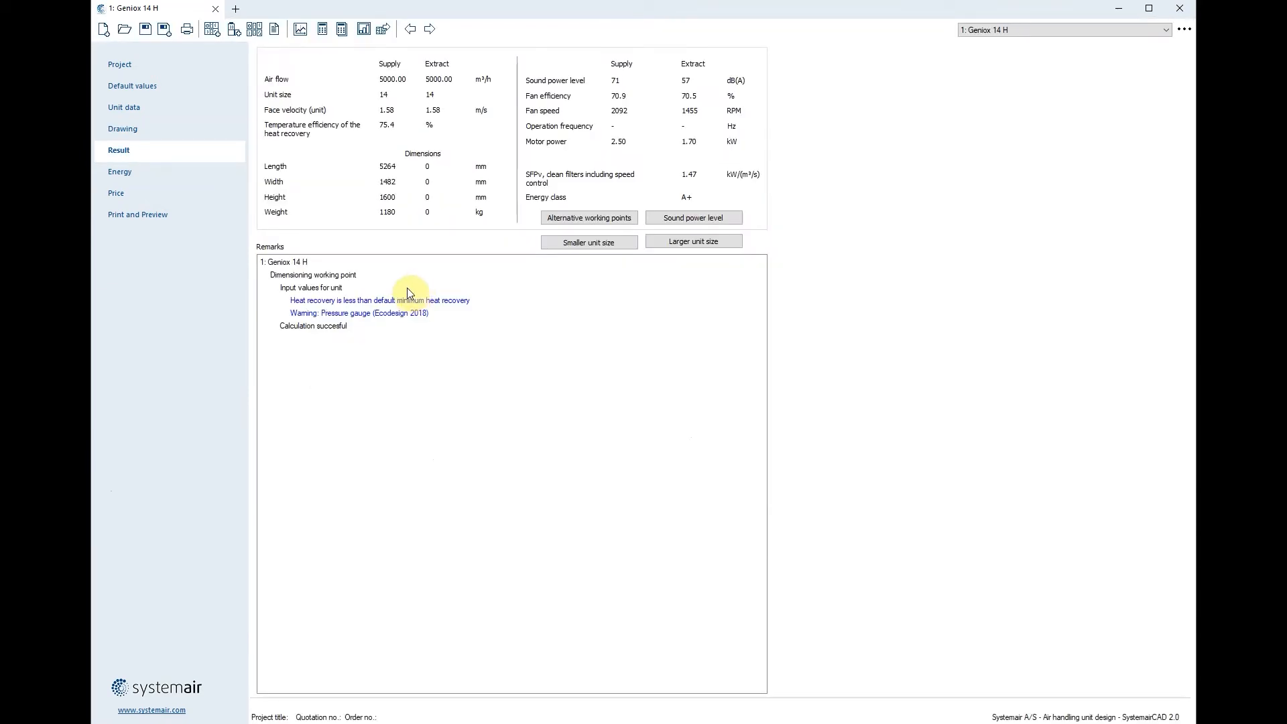
click(140, 132)
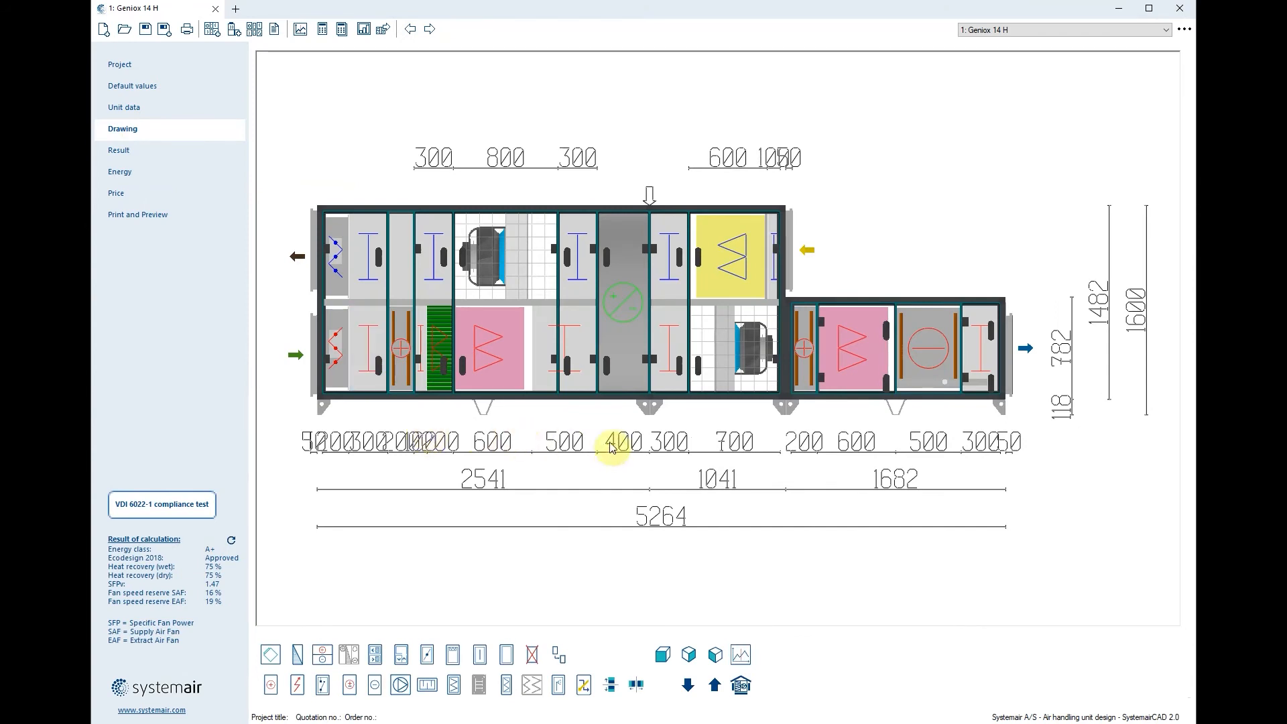
Enable the drop eliminator on the cooling coil.
click(937, 358)
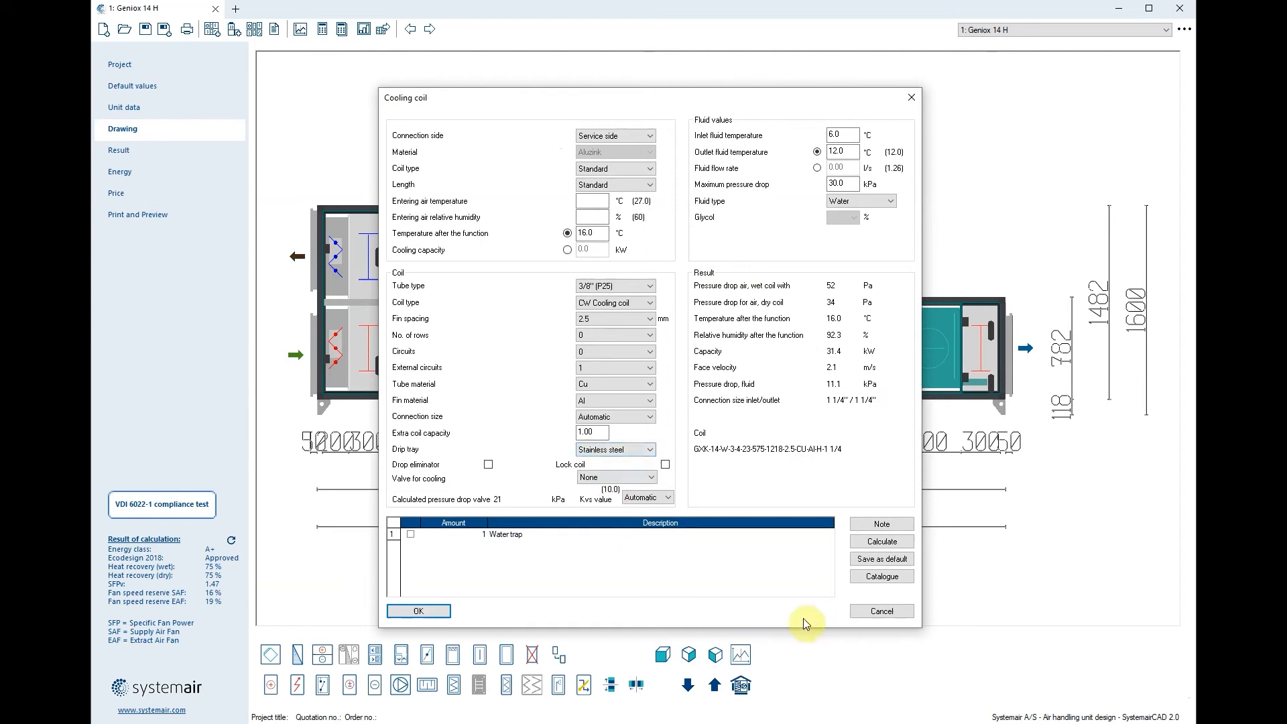
click(488, 465)
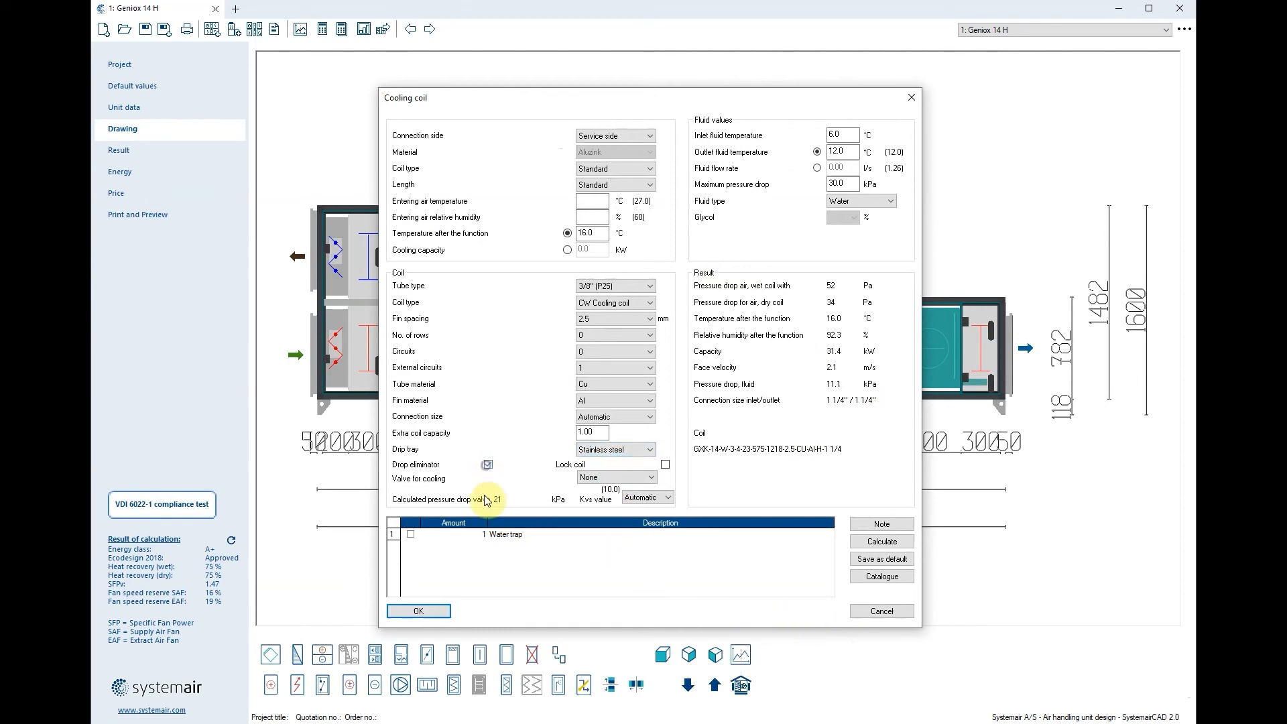
click(439, 612)
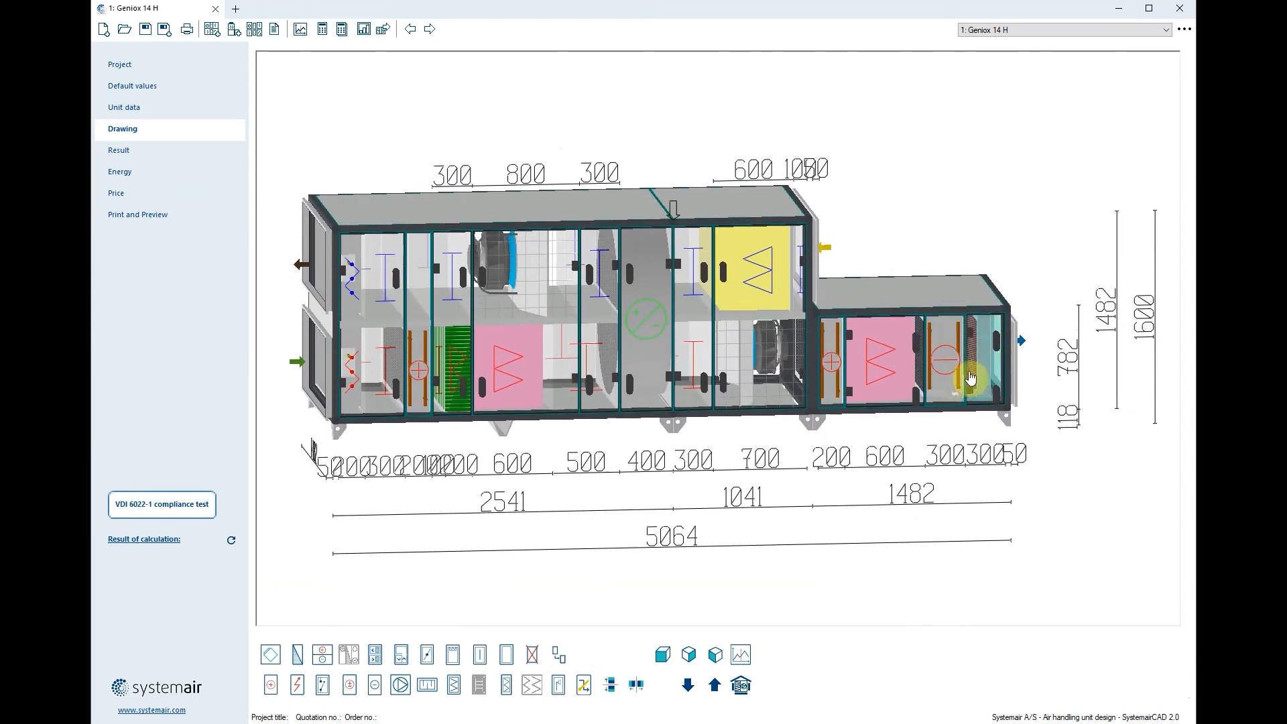
Set the length of the inspection section downstream of the cooling coil to 500.
scroll(969, 376, up, 5)
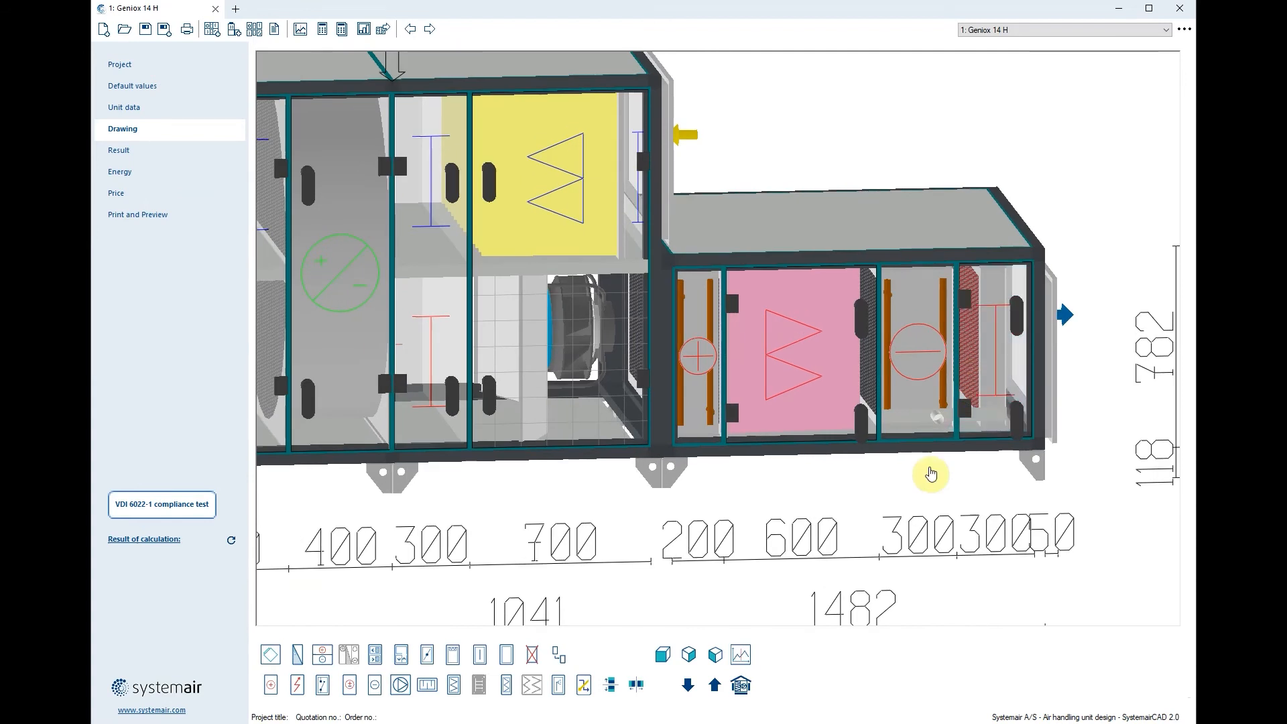
click(932, 376)
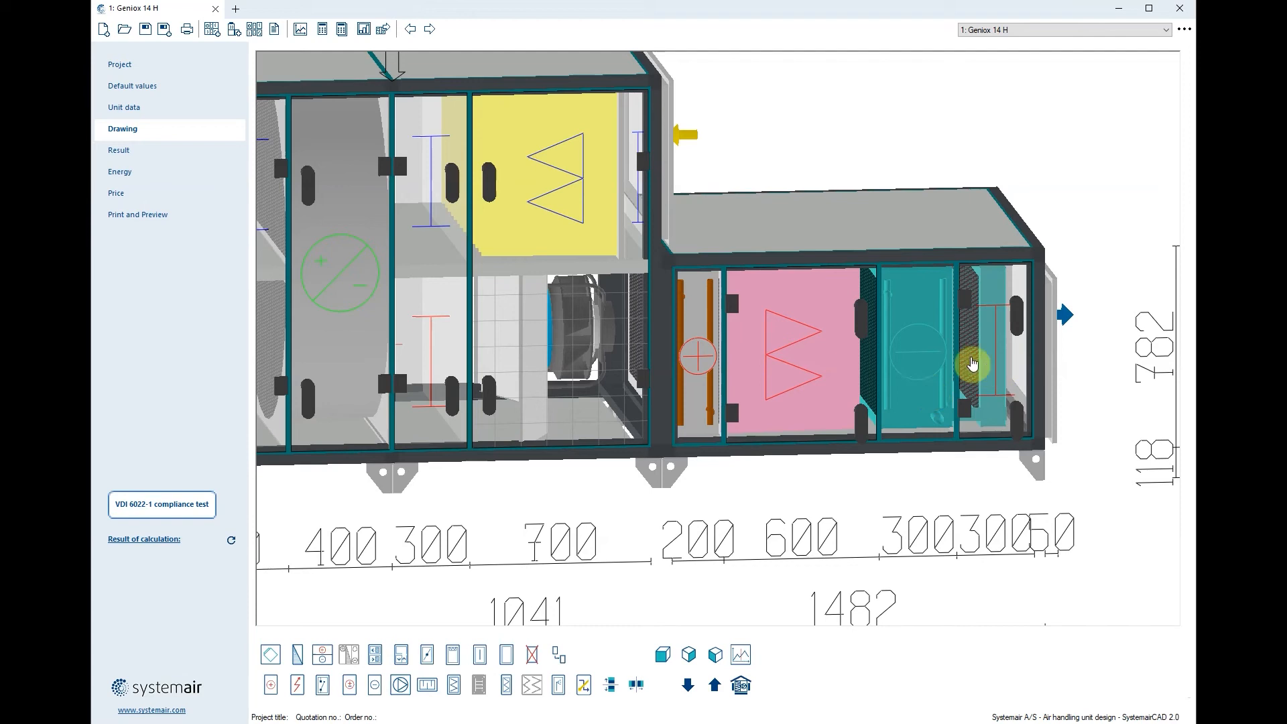
click(992, 349)
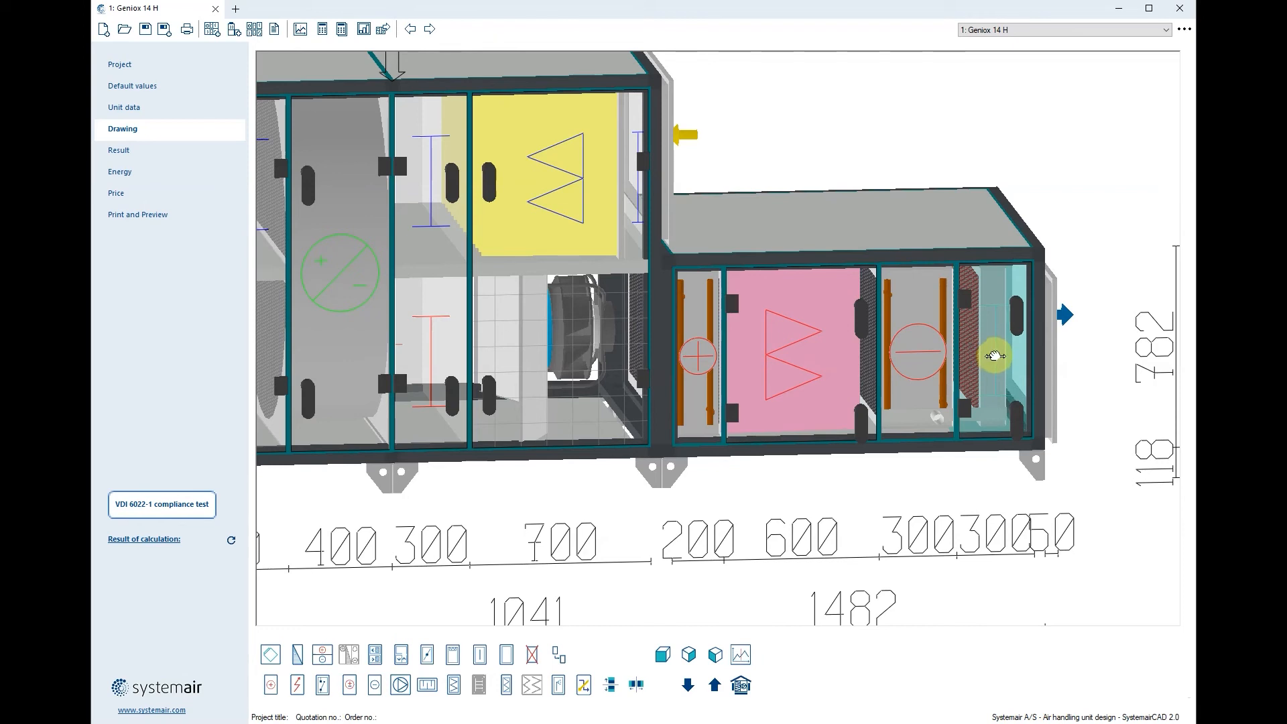
double_click(994, 356)
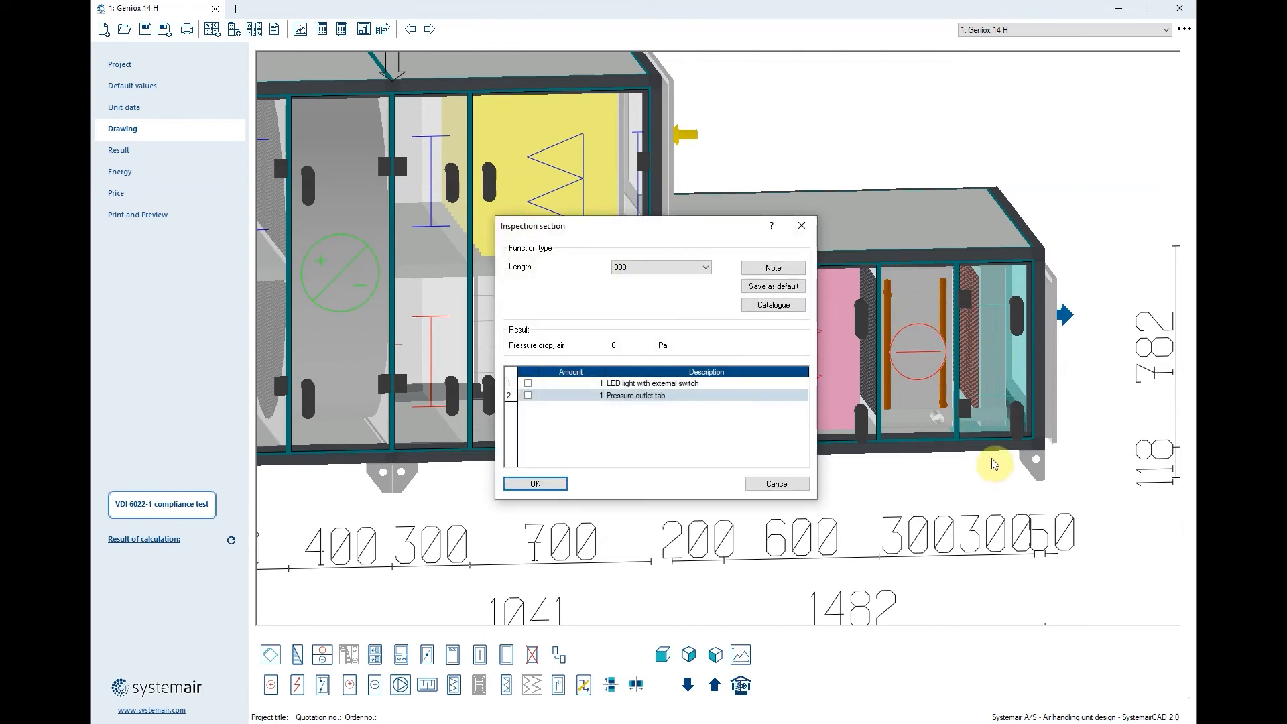
click(658, 271)
click(646, 305)
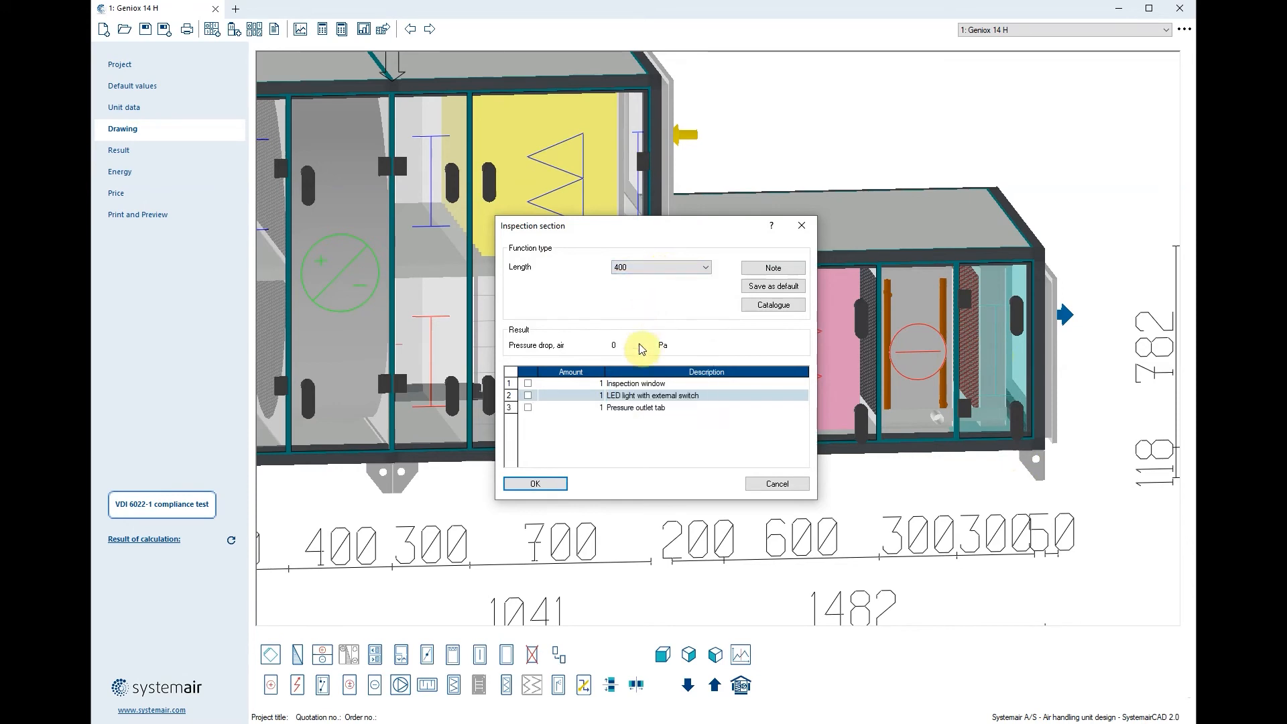
click(646, 267)
click(627, 311)
click(538, 482)
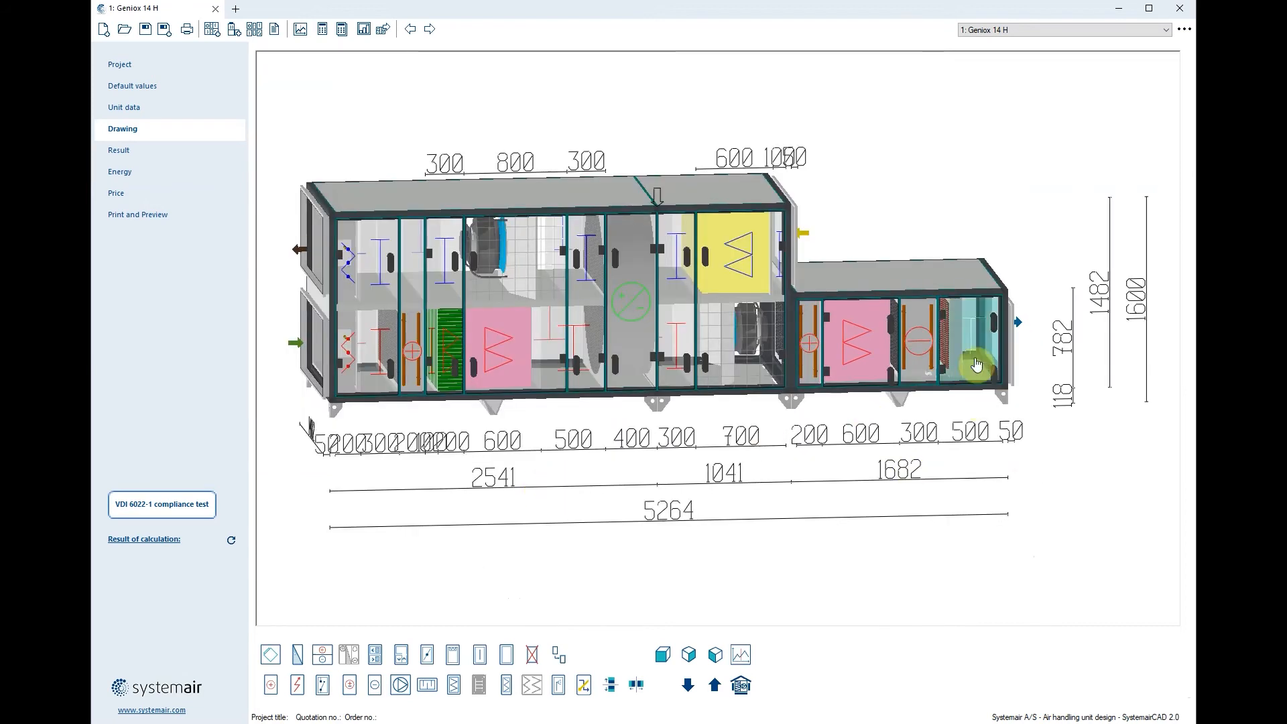
Turn off the VDI 6022-1 Certified option in the unit data and accept the change.
drag(968, 368, 937, 372)
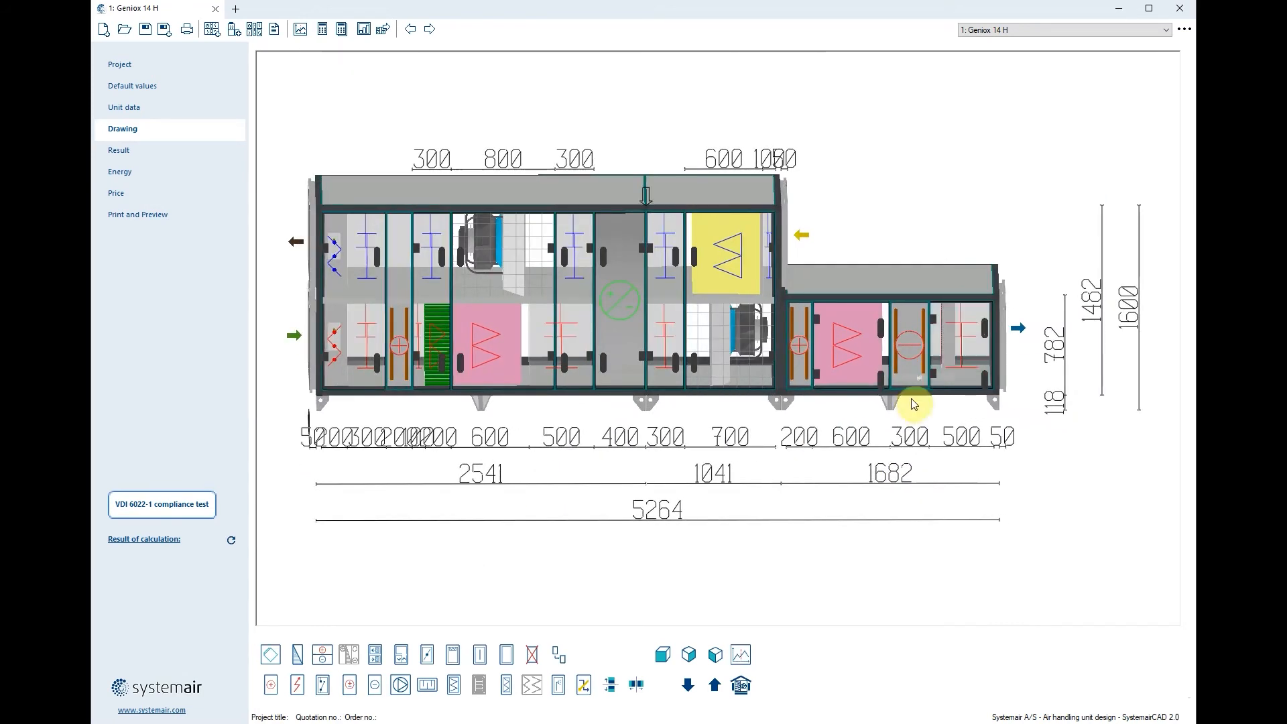
click(740, 685)
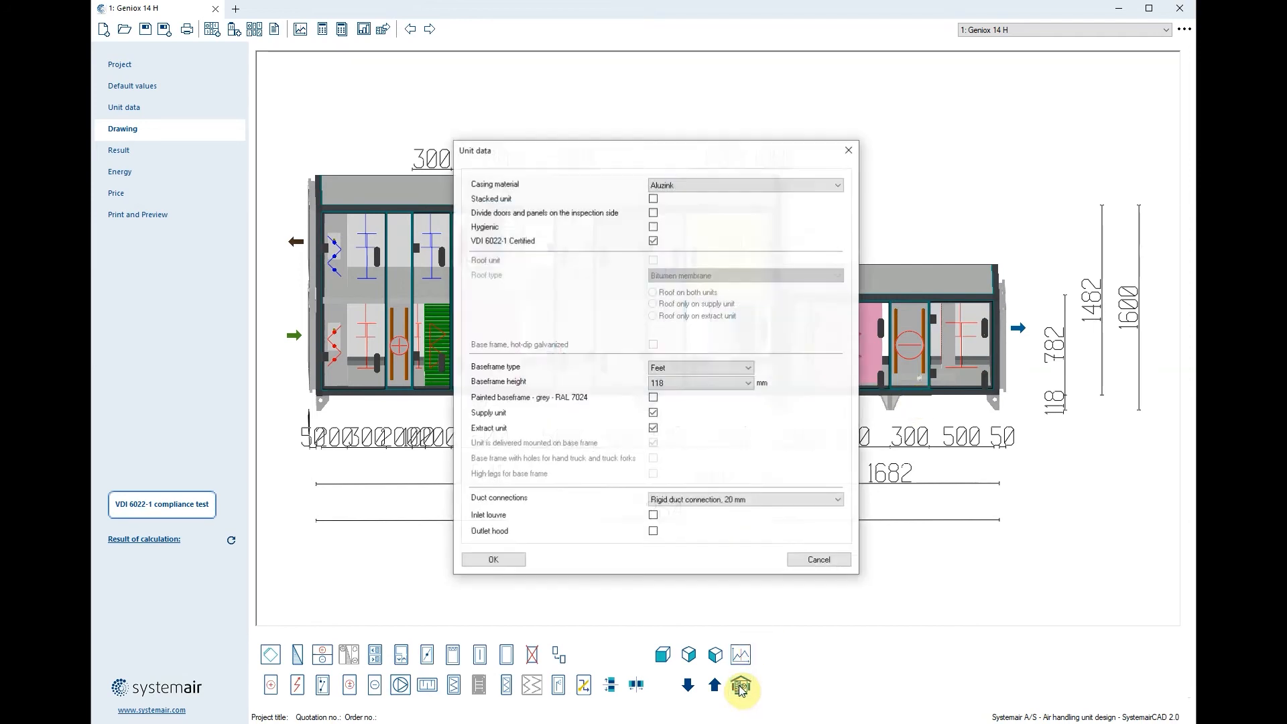
click(653, 242)
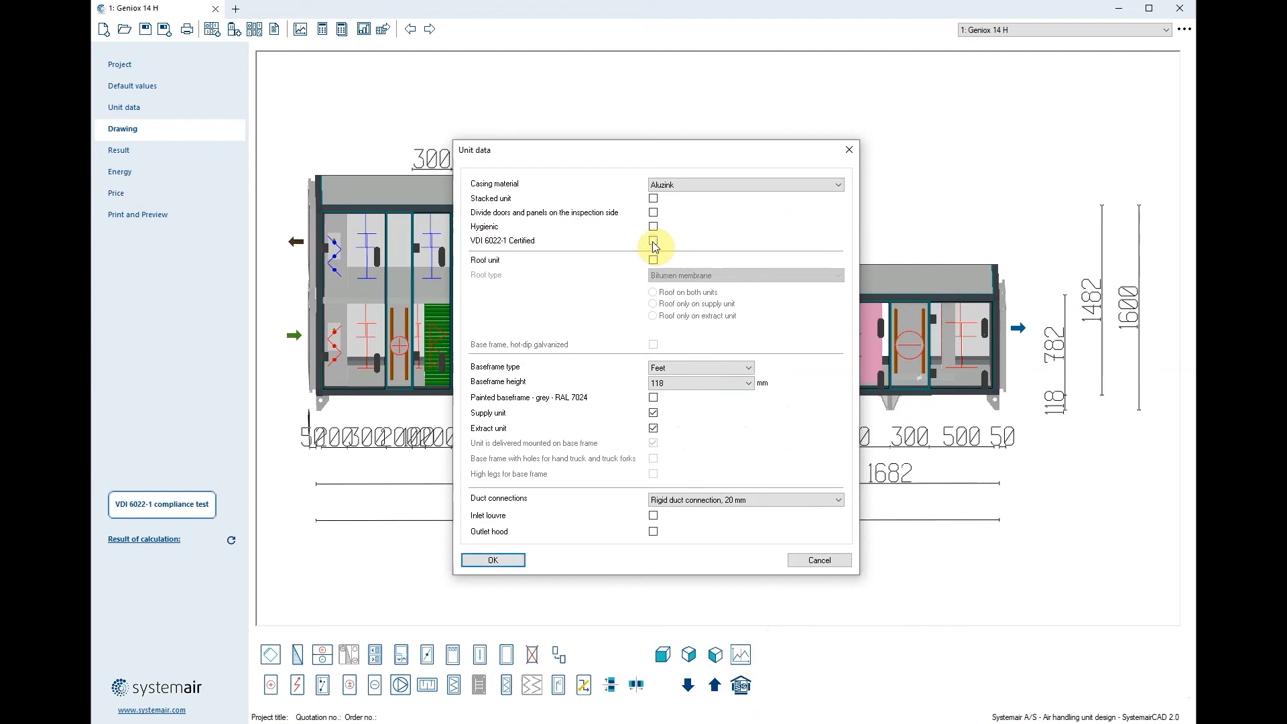
click(507, 560)
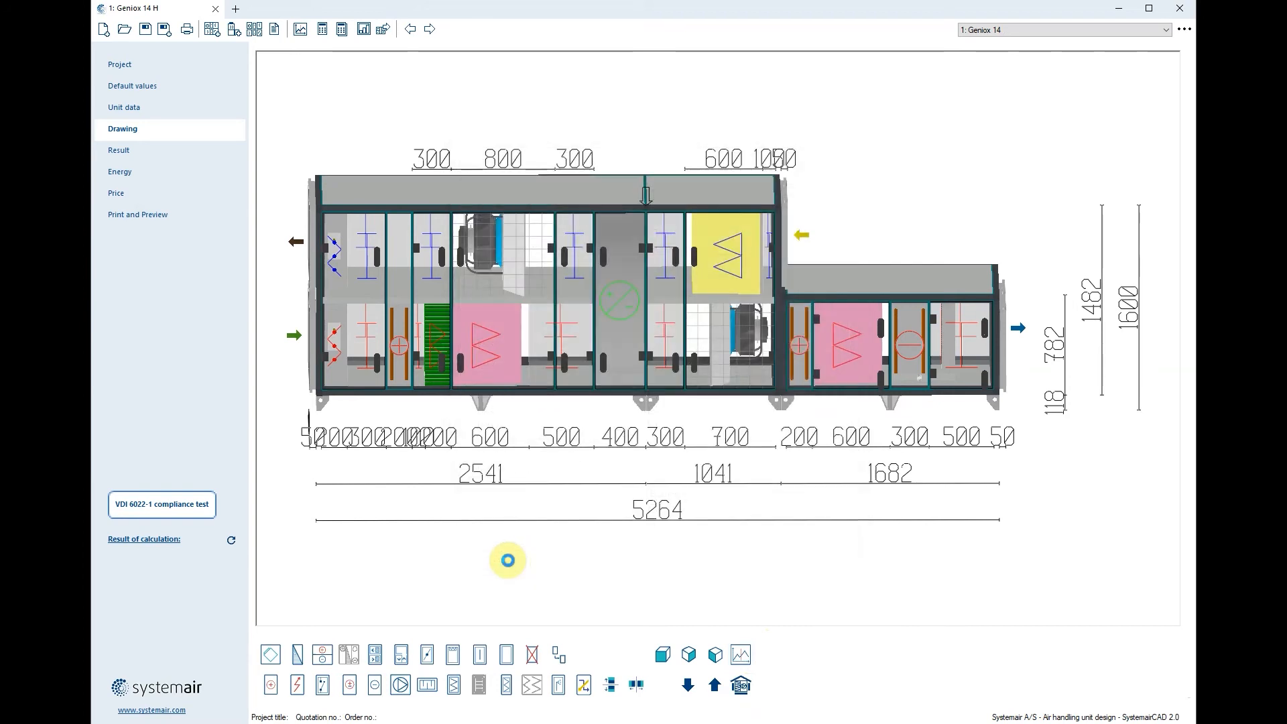
click(575, 407)
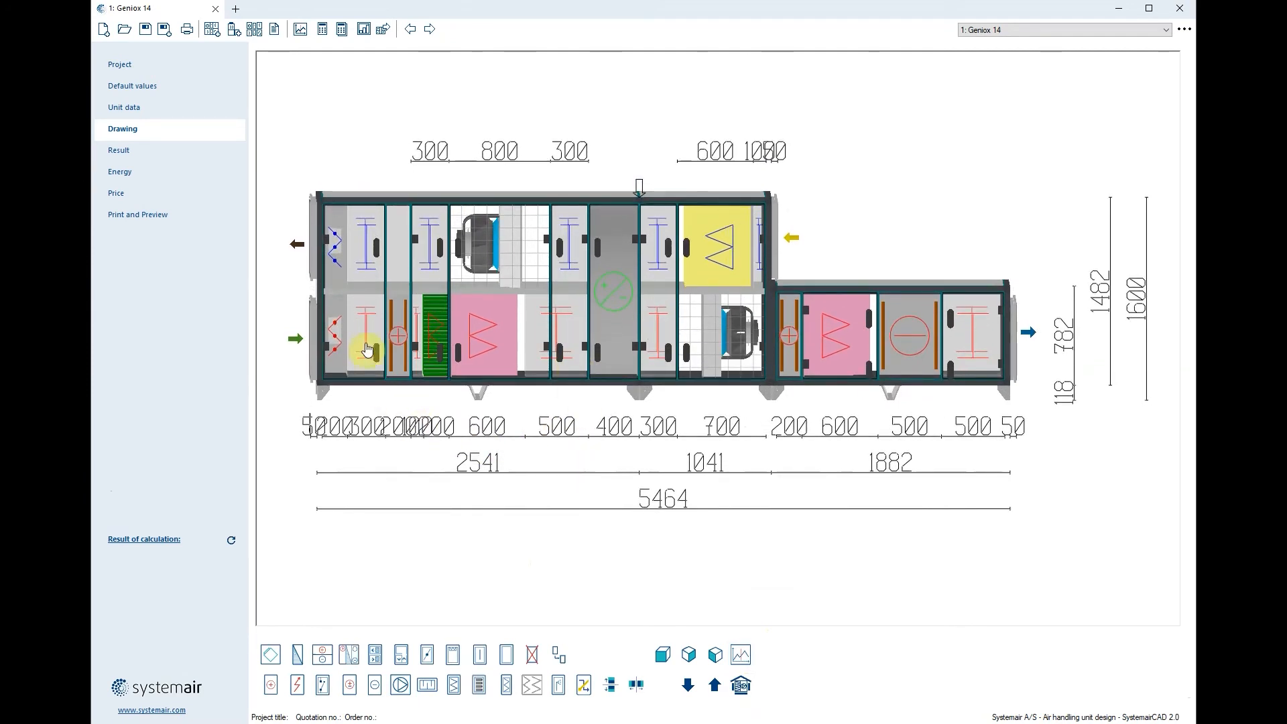
Remove the empty section between the supply inlet damper and the heating coil from the non-certified unit.
click(366, 344)
right_click(366, 344)
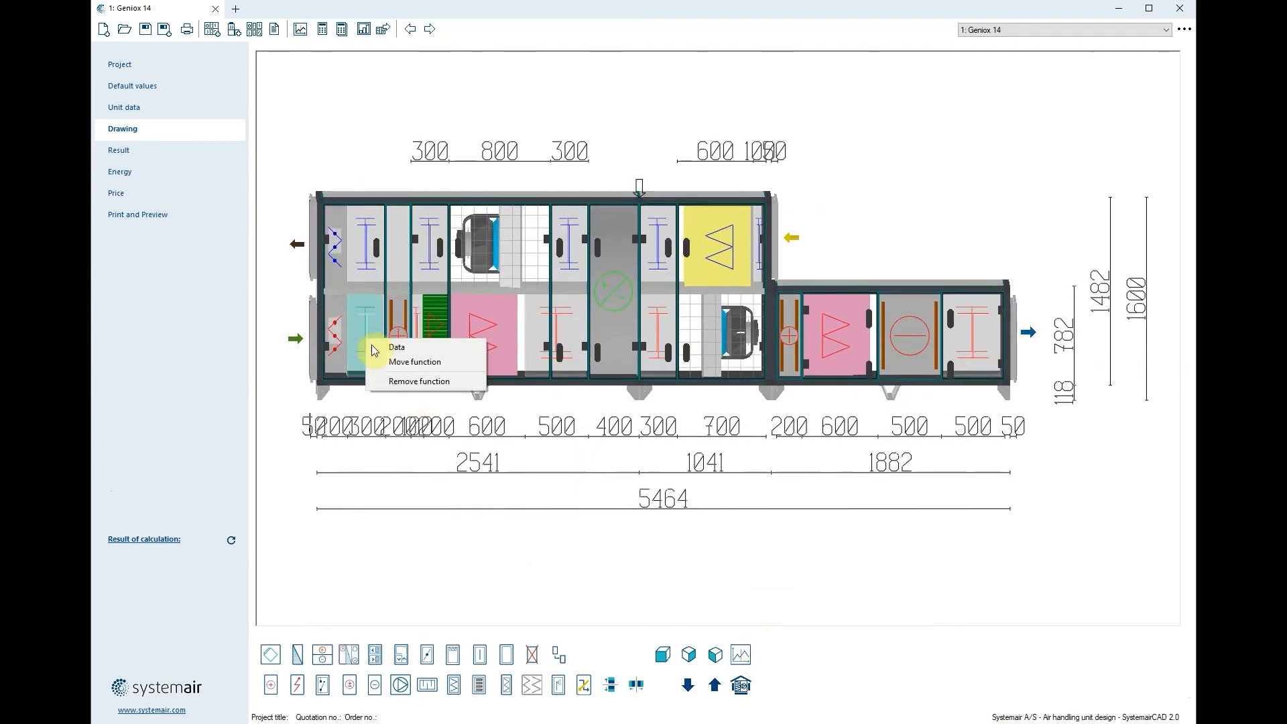
click(392, 384)
click(690, 413)
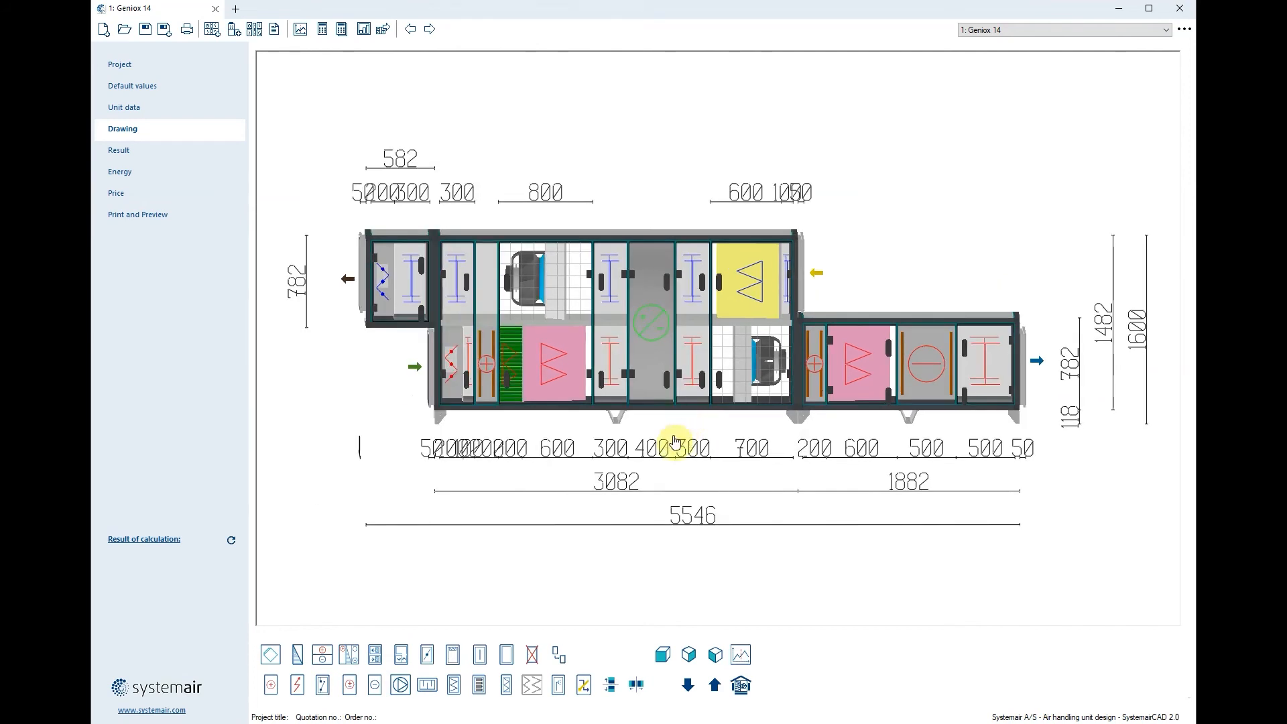
Remove the empty section next to the exhaust air damper on the extract side.
right_click(411, 285)
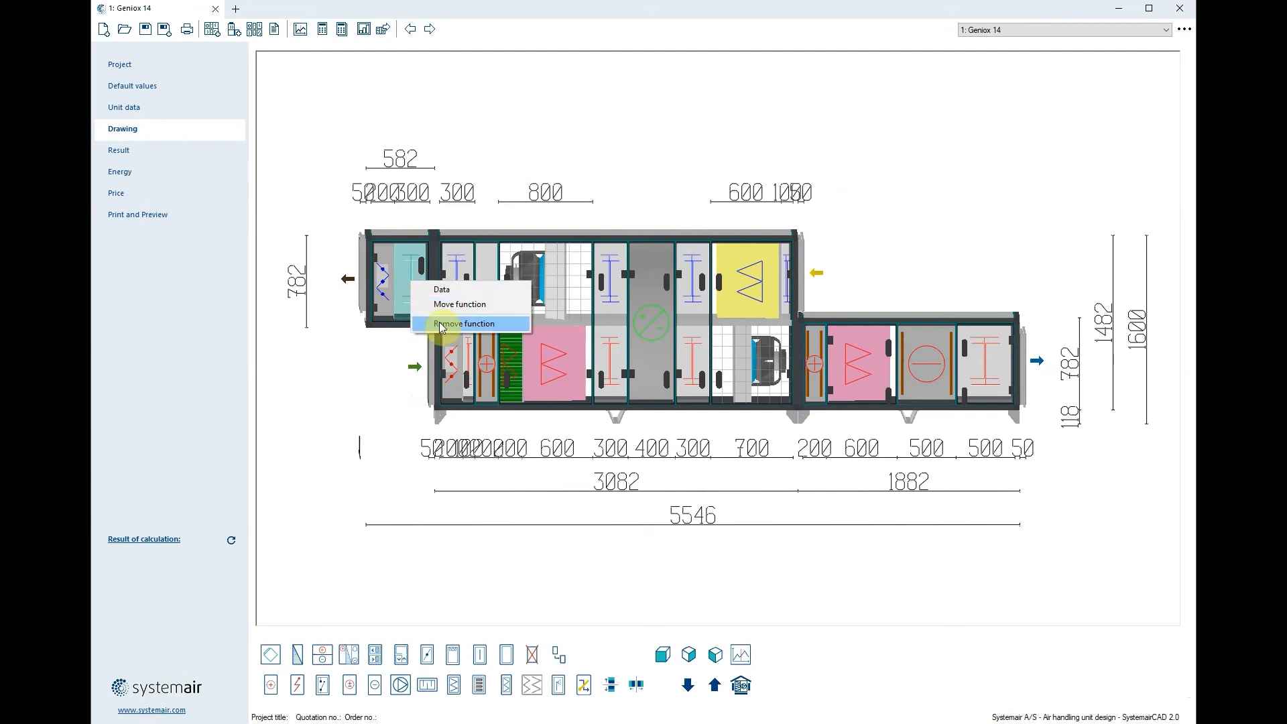
click(464, 323)
click(680, 409)
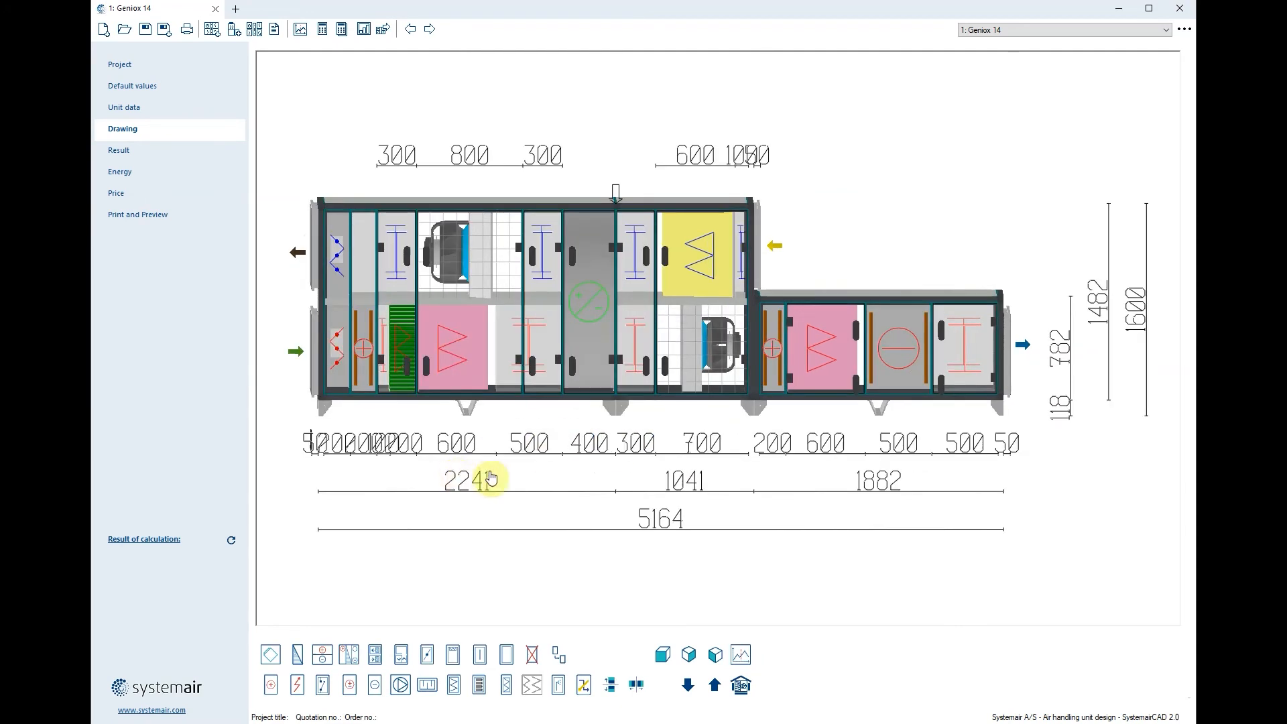
Calculate the results of the shortened non-certified unit and return to its drawing.
click(134, 158)
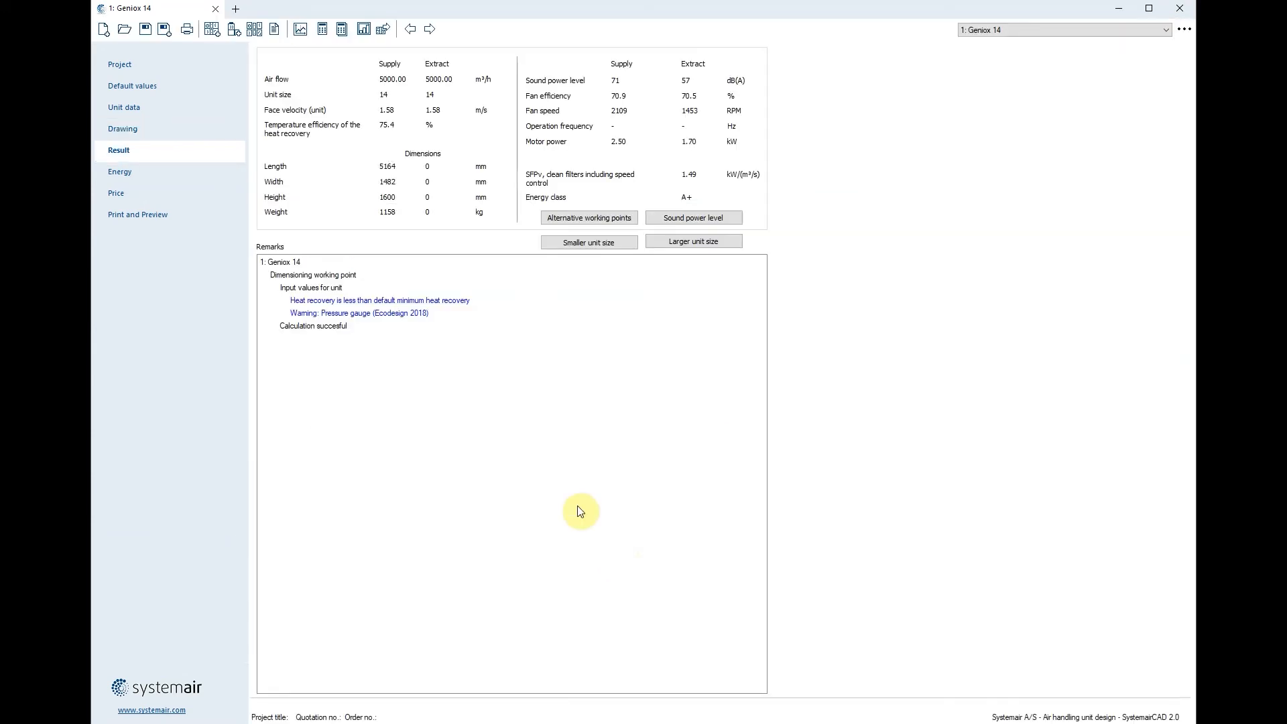
click(136, 131)
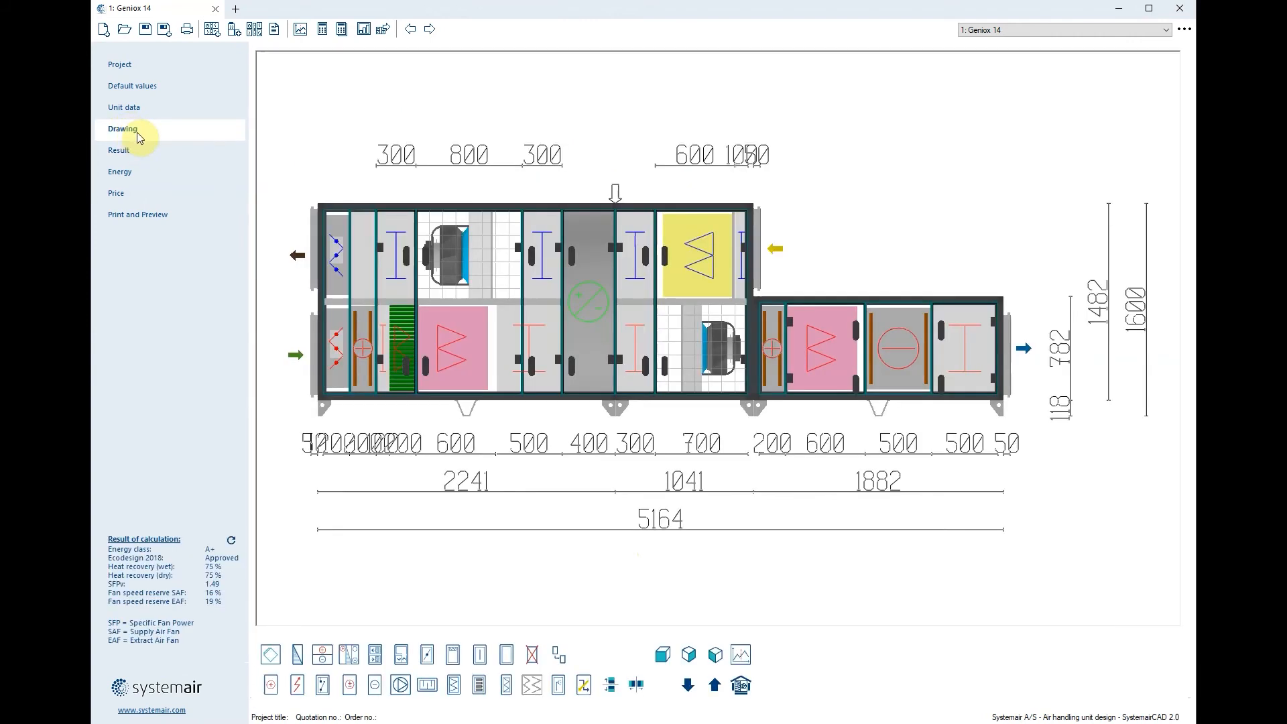
Create a second Geniox unit of size 14 with the rotary exchanger layout that has both heating and cooling coils.
click(212, 30)
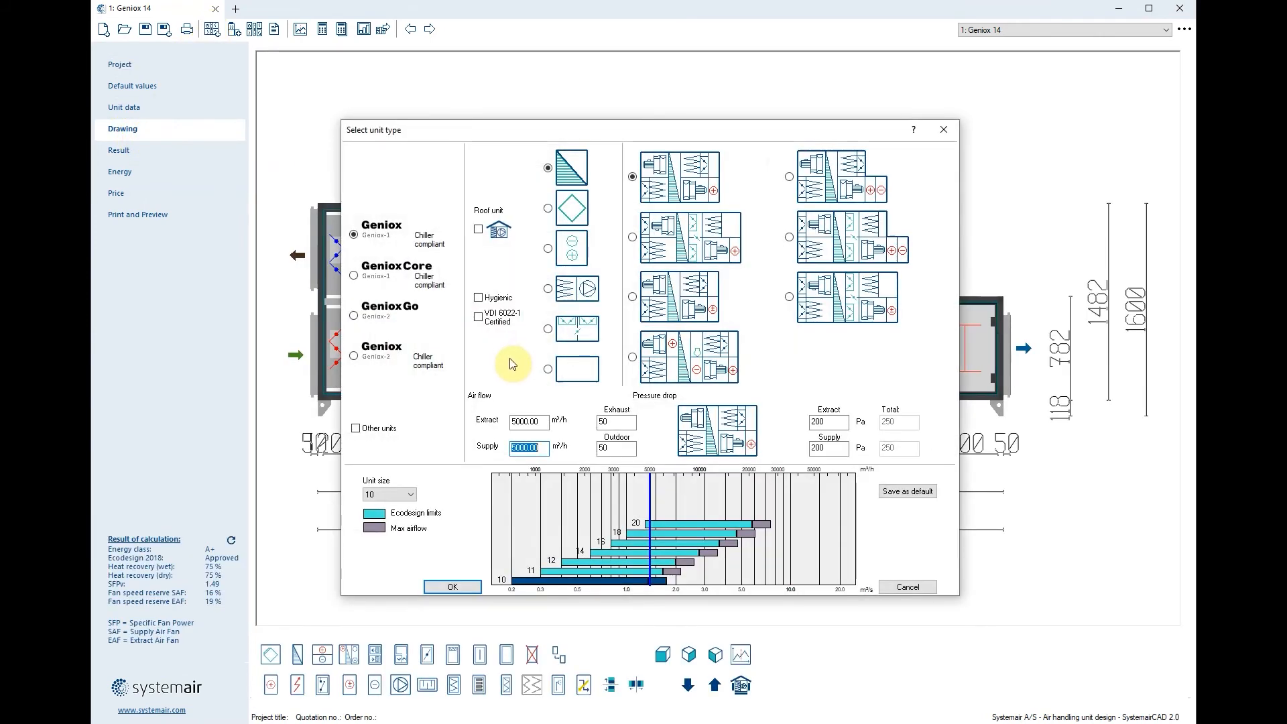
click(818, 174)
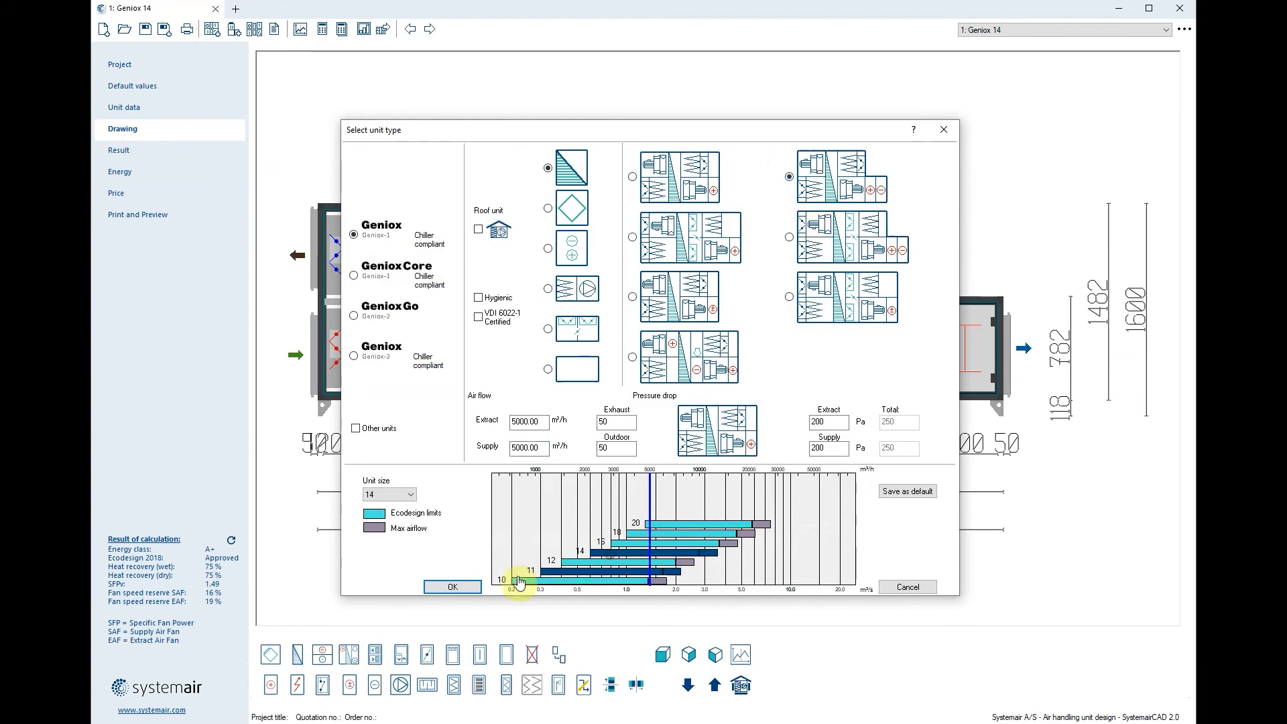
click(448, 587)
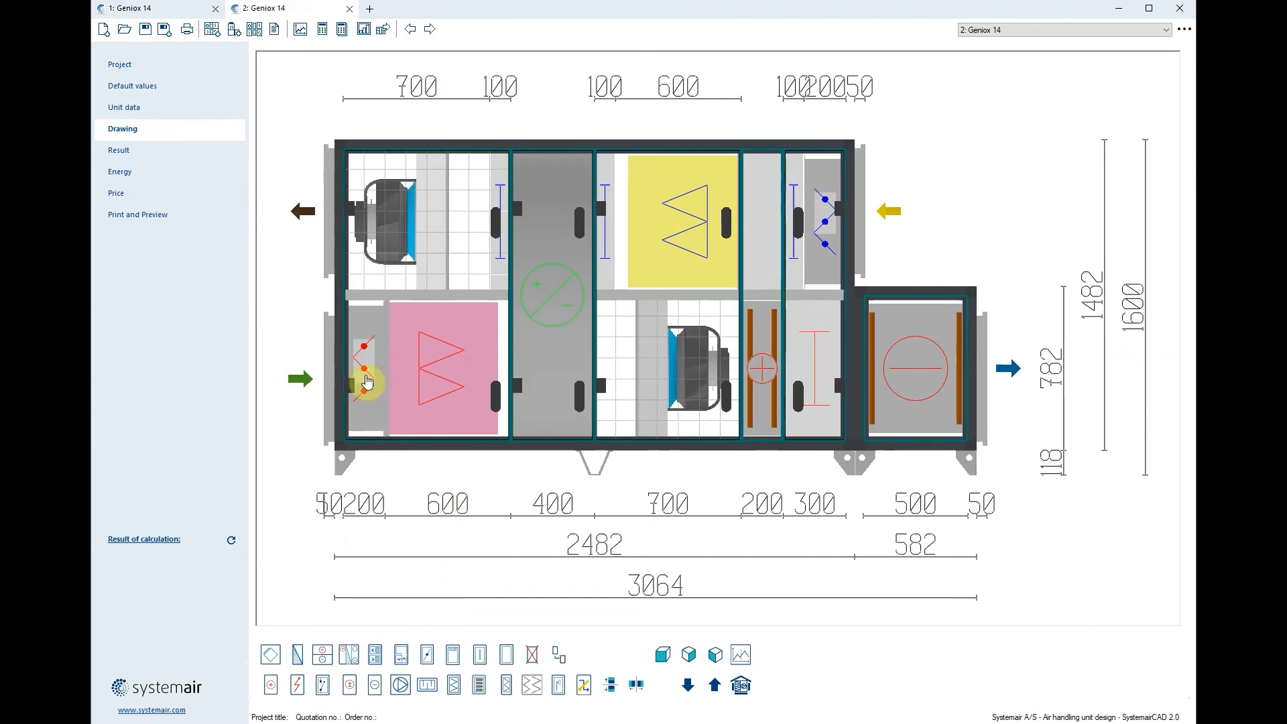
click(366, 374)
click(832, 244)
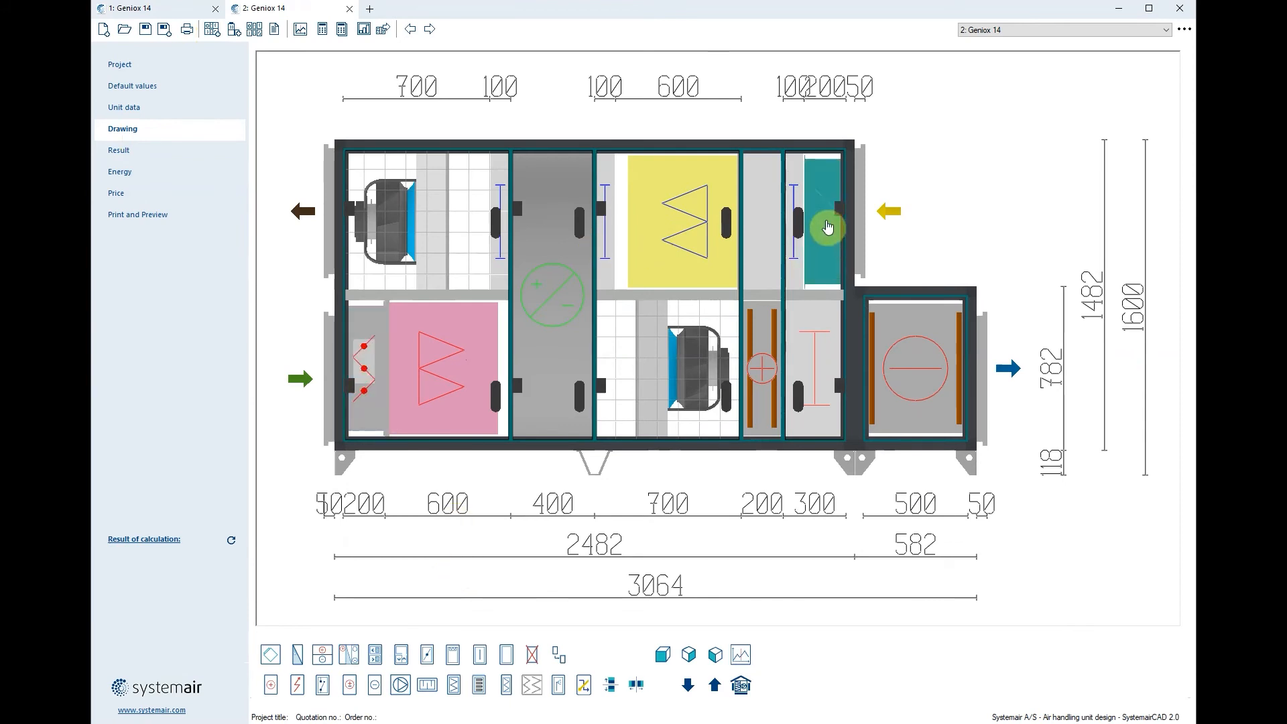
click(335, 260)
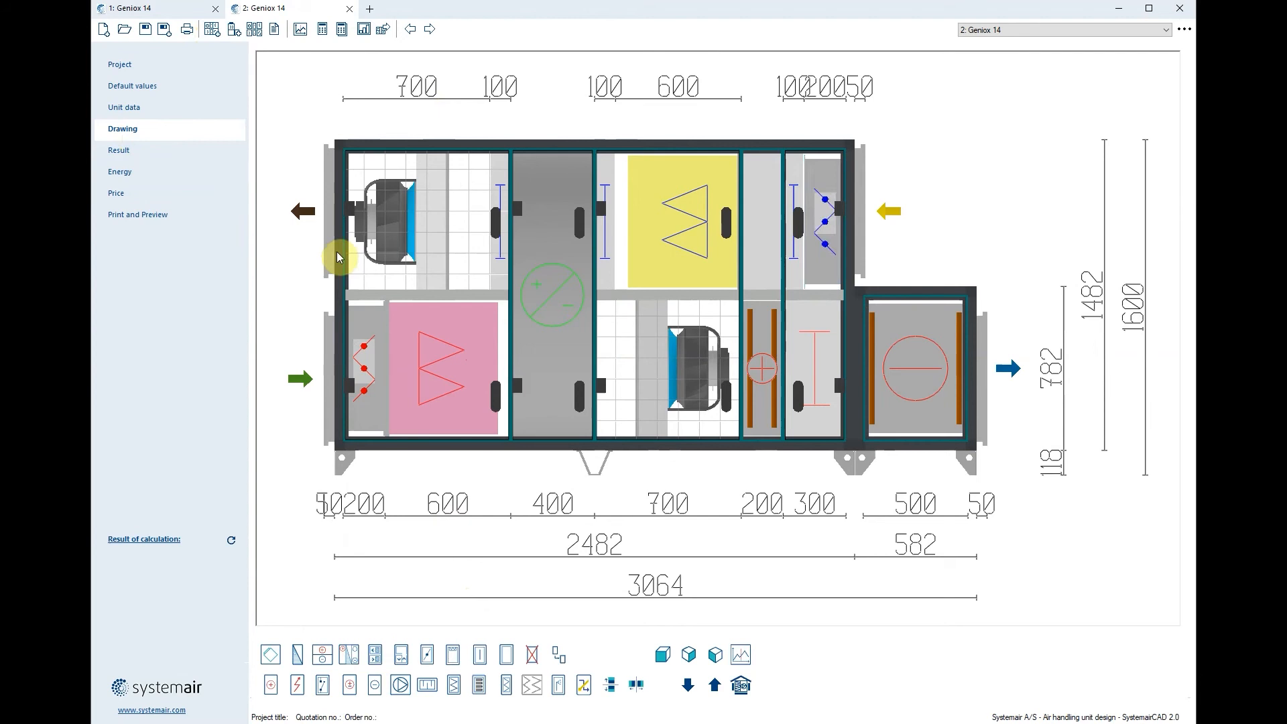
Change the fan type of the supply fan to Plug.
click(901, 378)
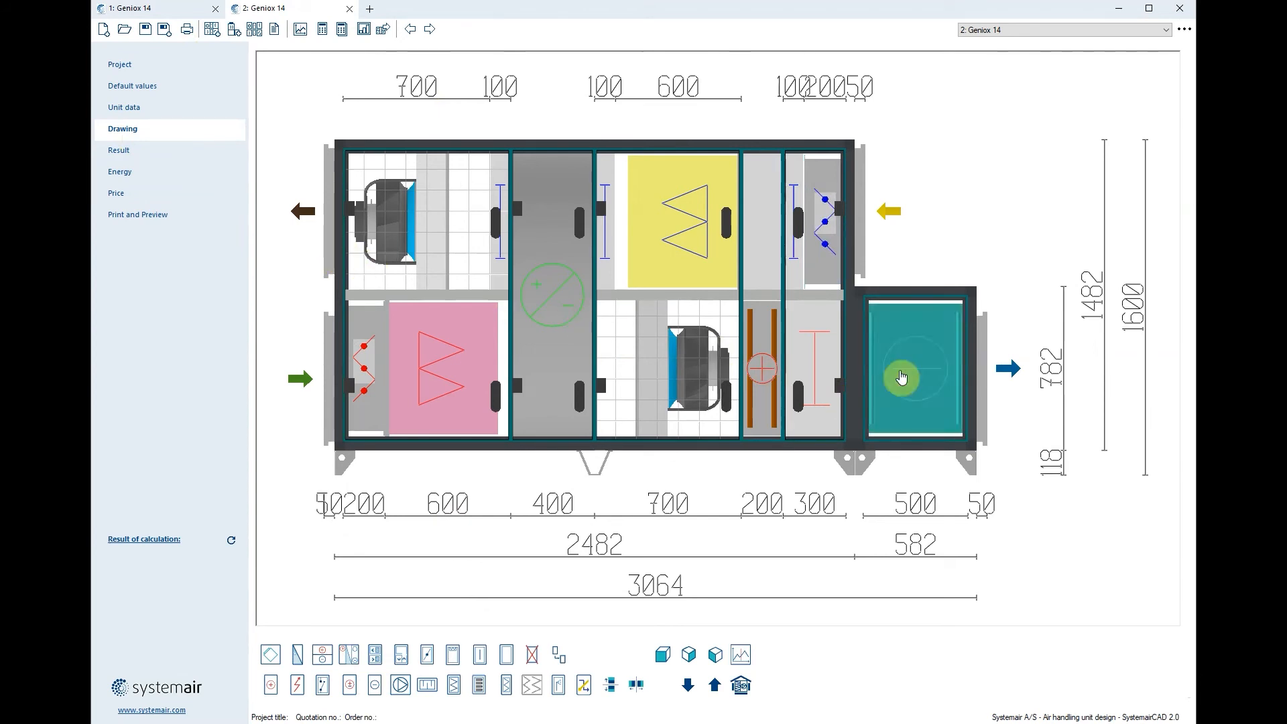
click(996, 379)
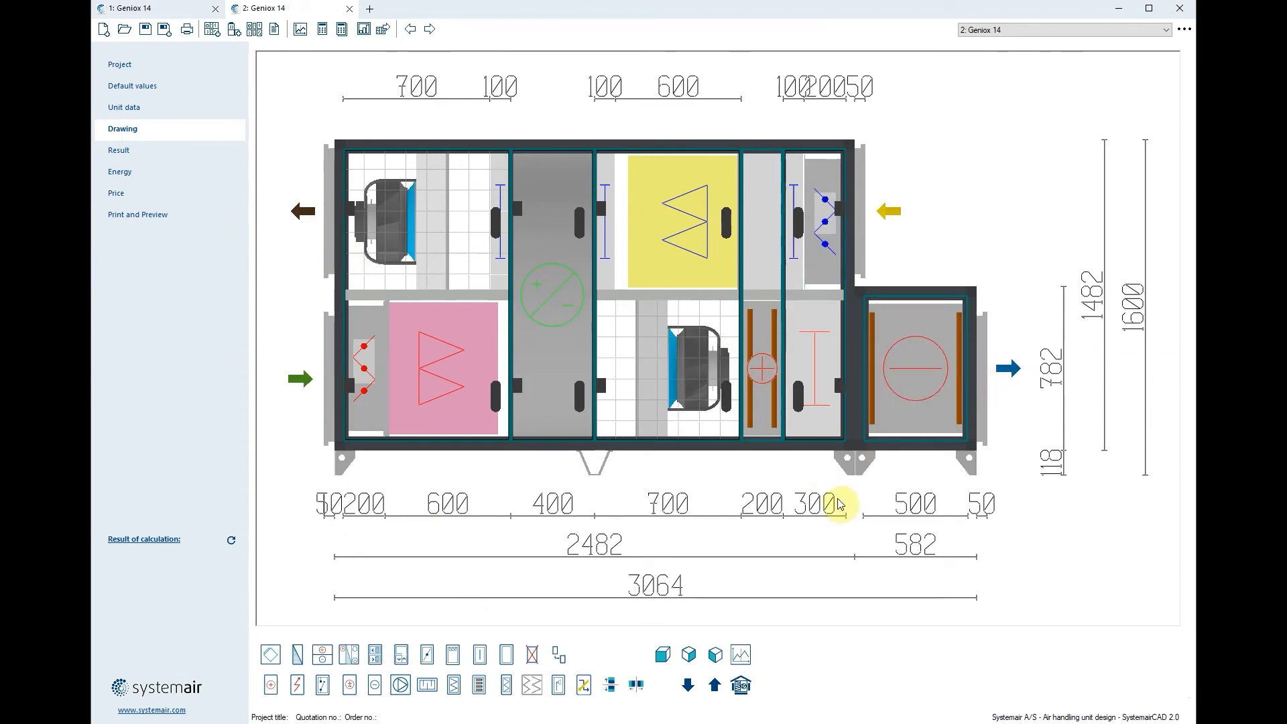
double_click(684, 412)
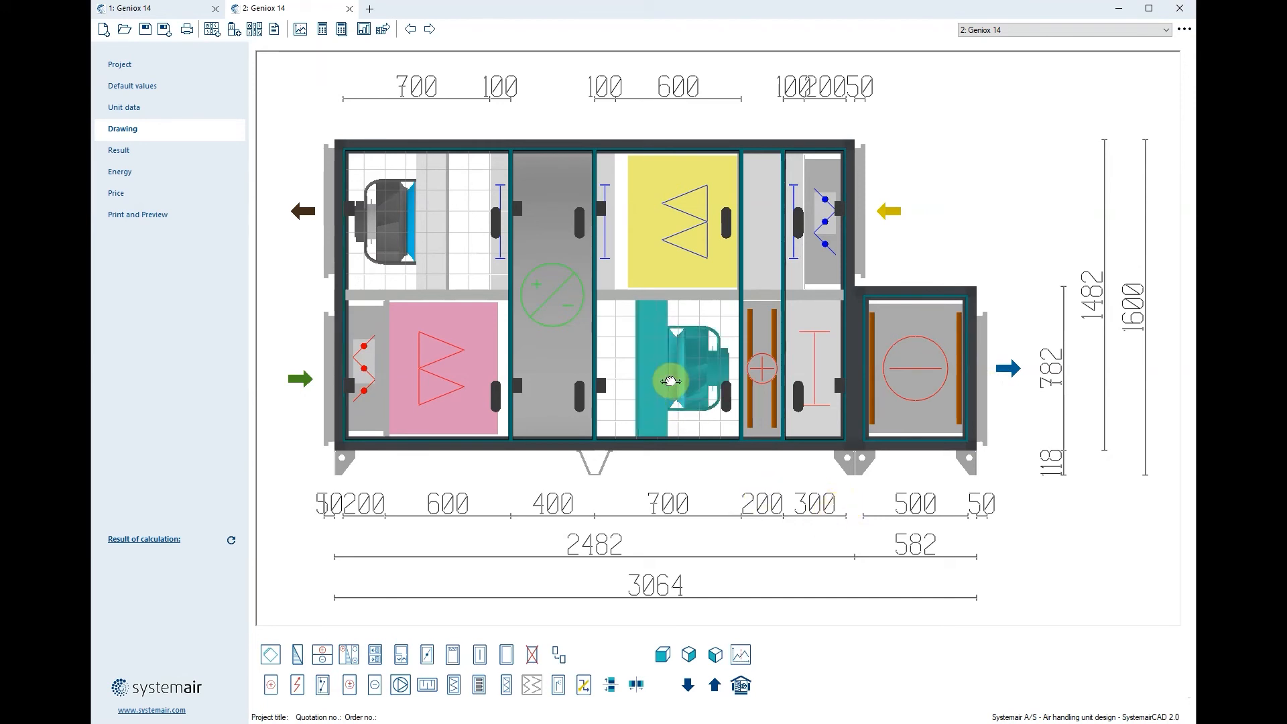
click(584, 232)
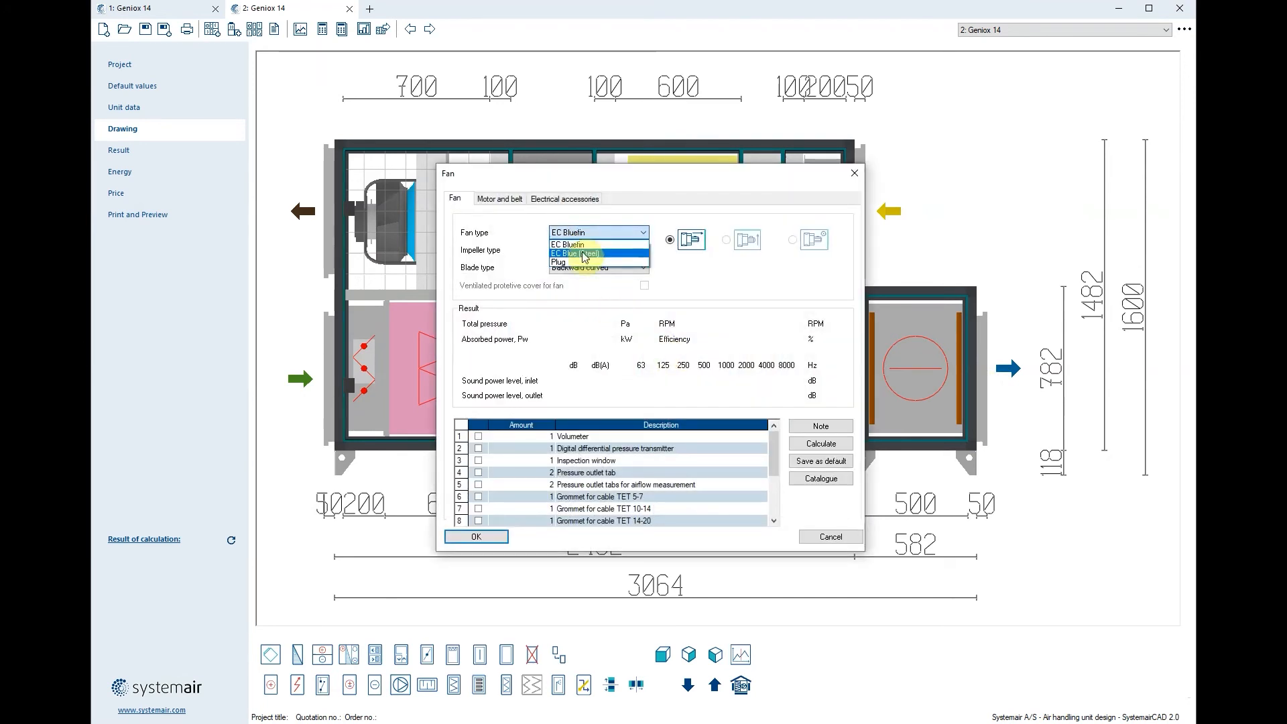
click(576, 262)
click(485, 538)
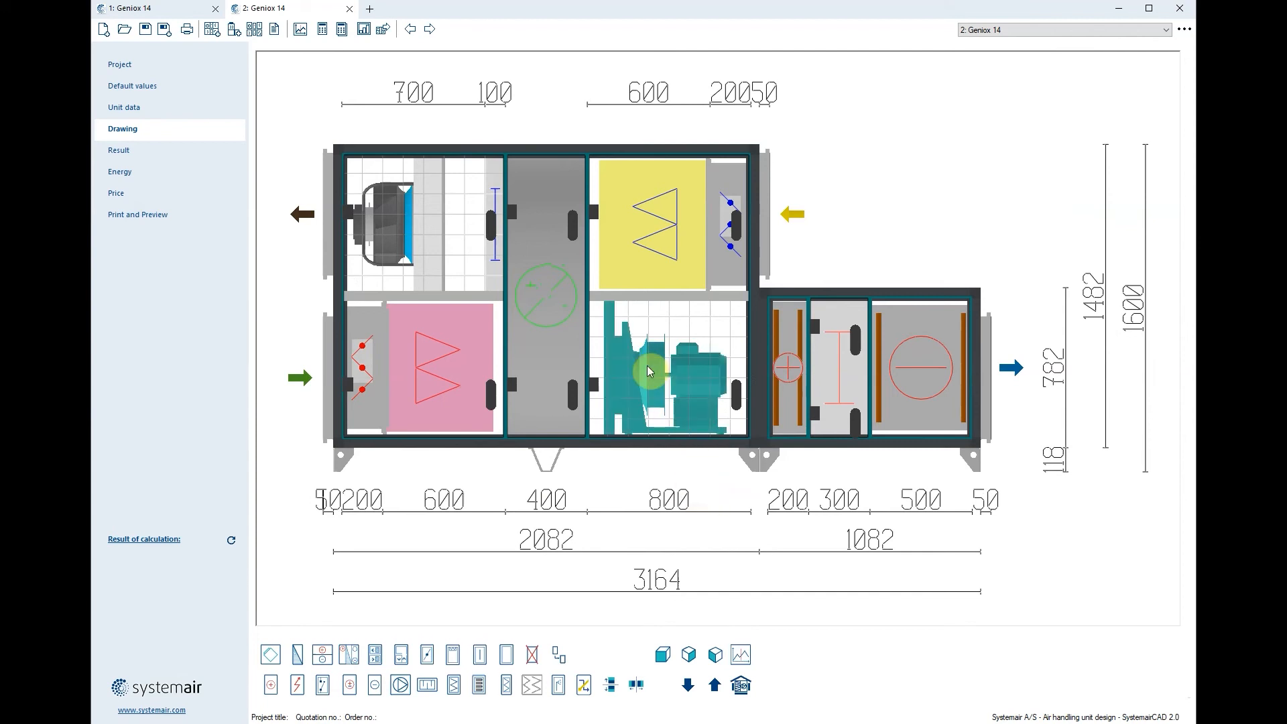
Set the unit to VDI 6022-1 Certified in its unit data and accept the resulting changes.
click(741, 685)
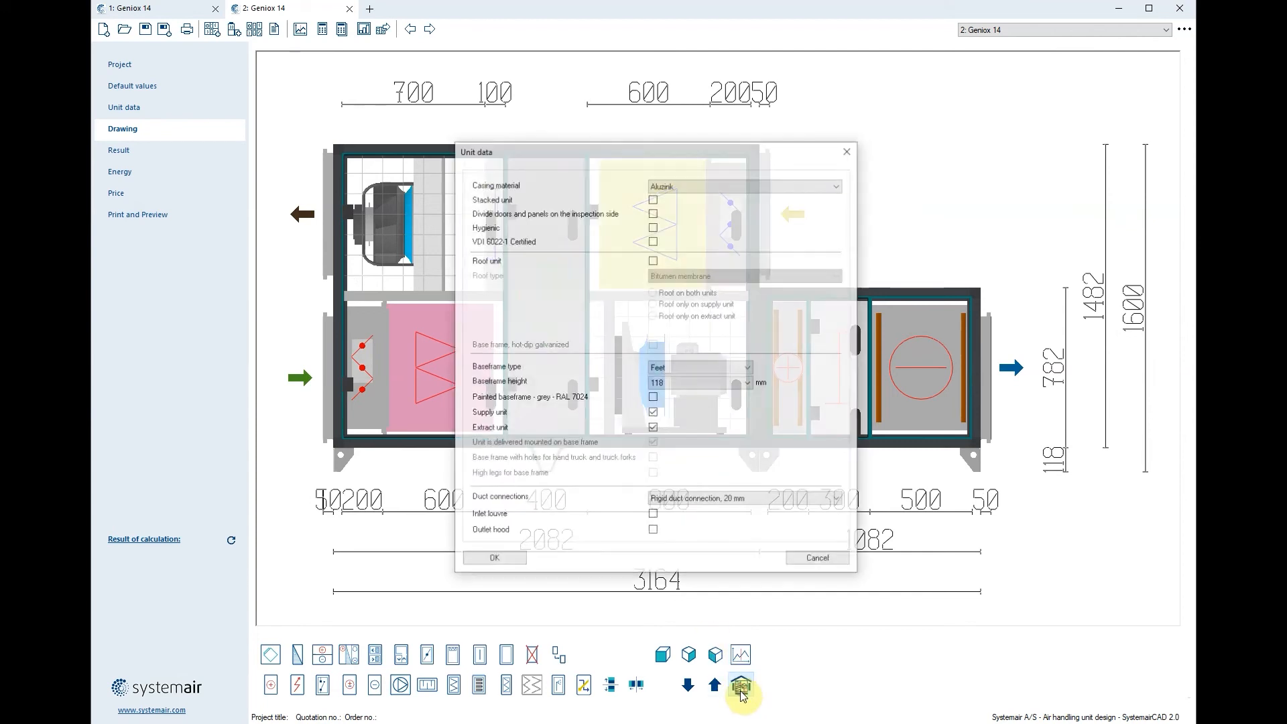
click(653, 241)
click(494, 559)
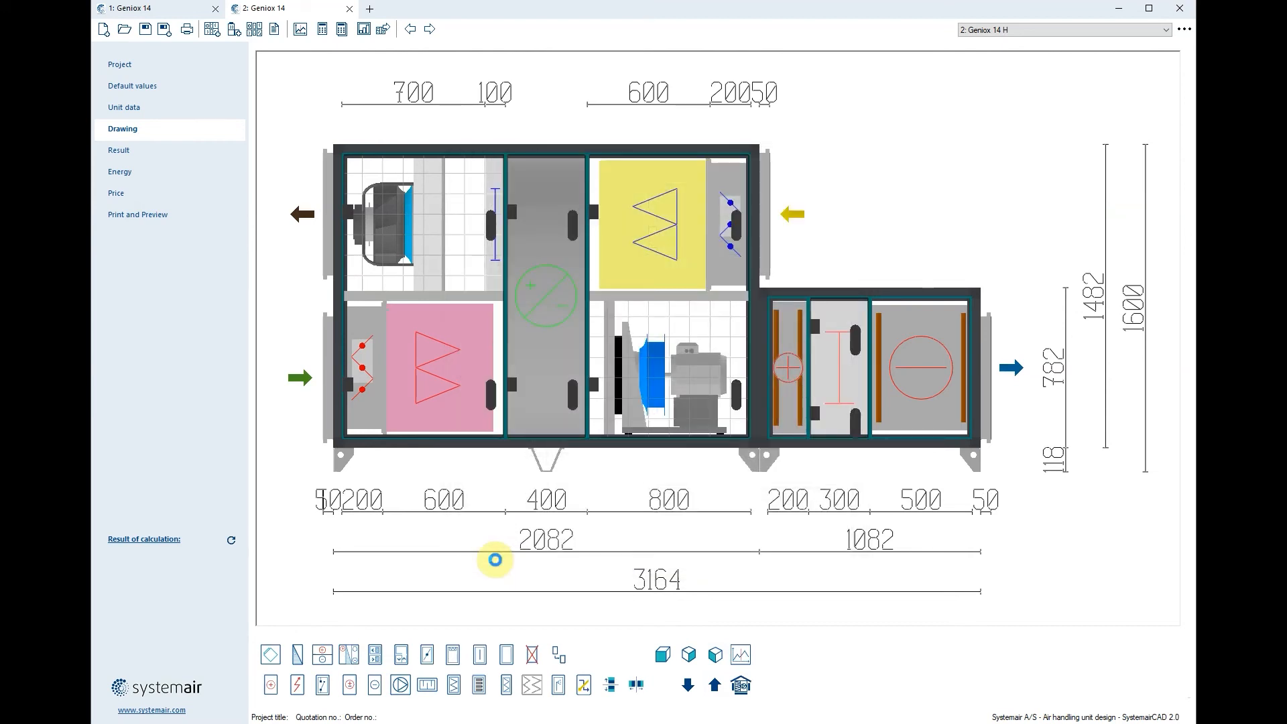
click(710, 356)
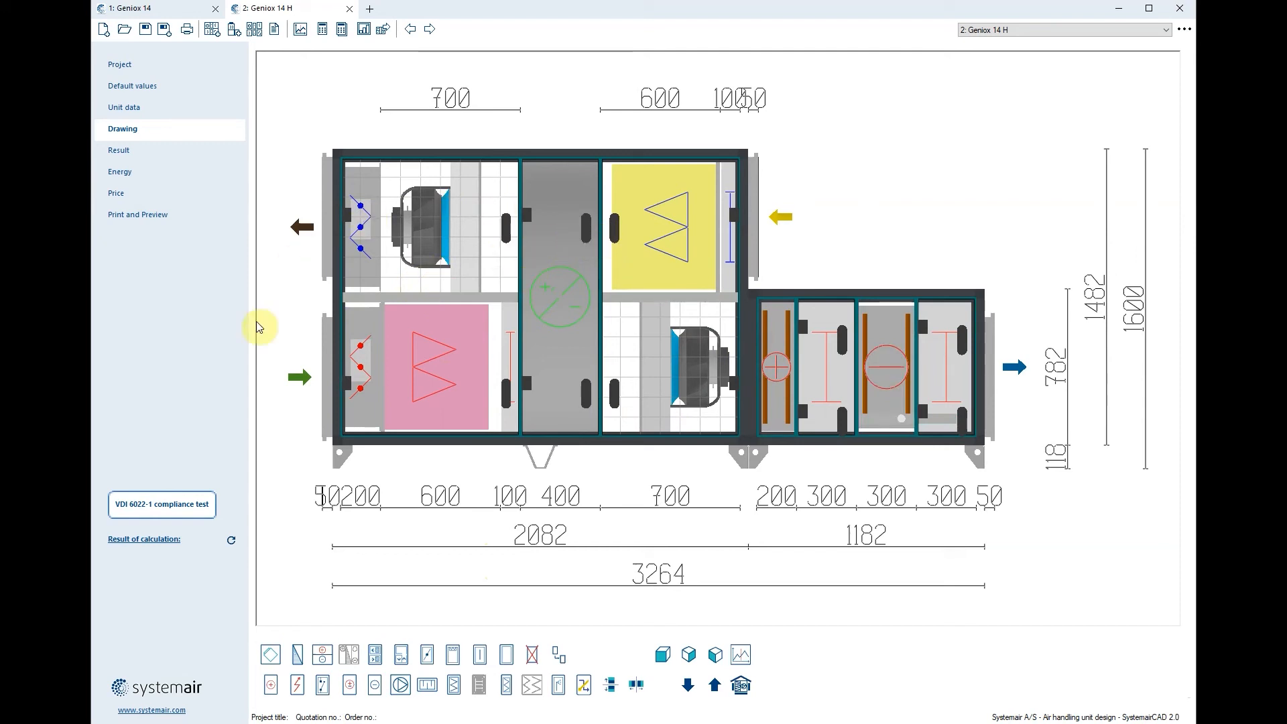
Run the VDI 6022-1 compliance test on the certified unit and calculate its results.
click(190, 507)
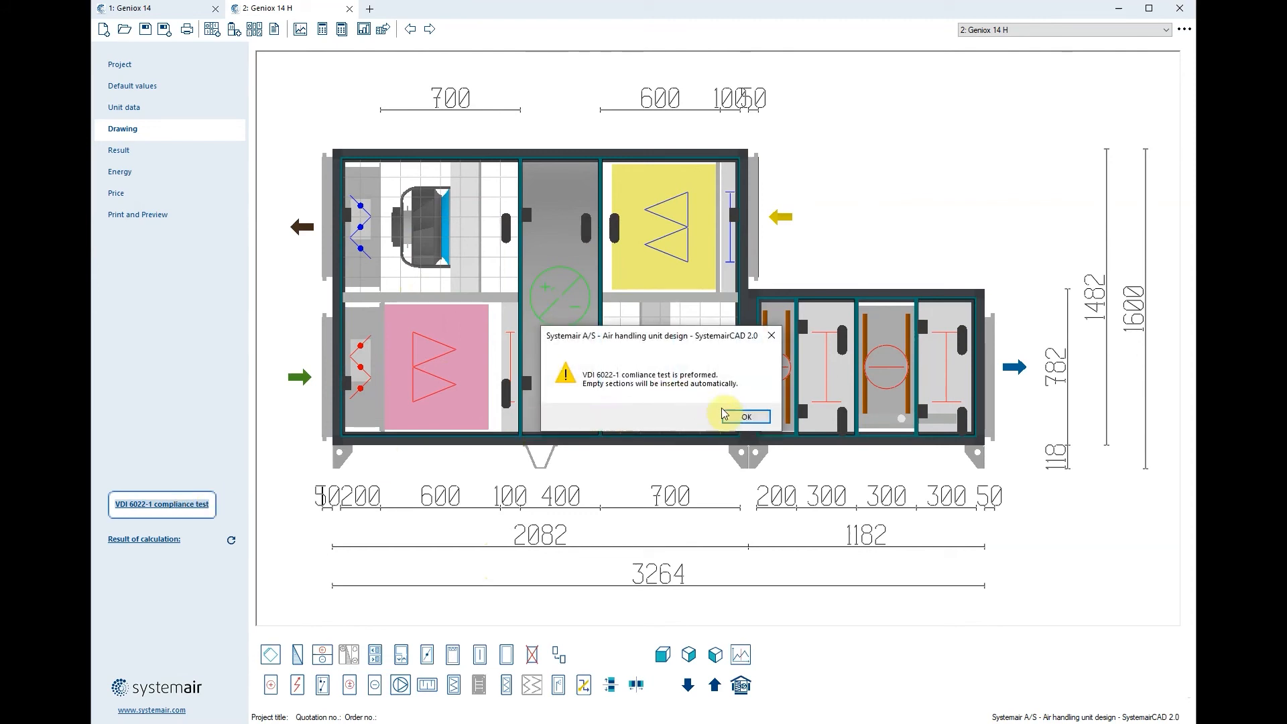
click(745, 417)
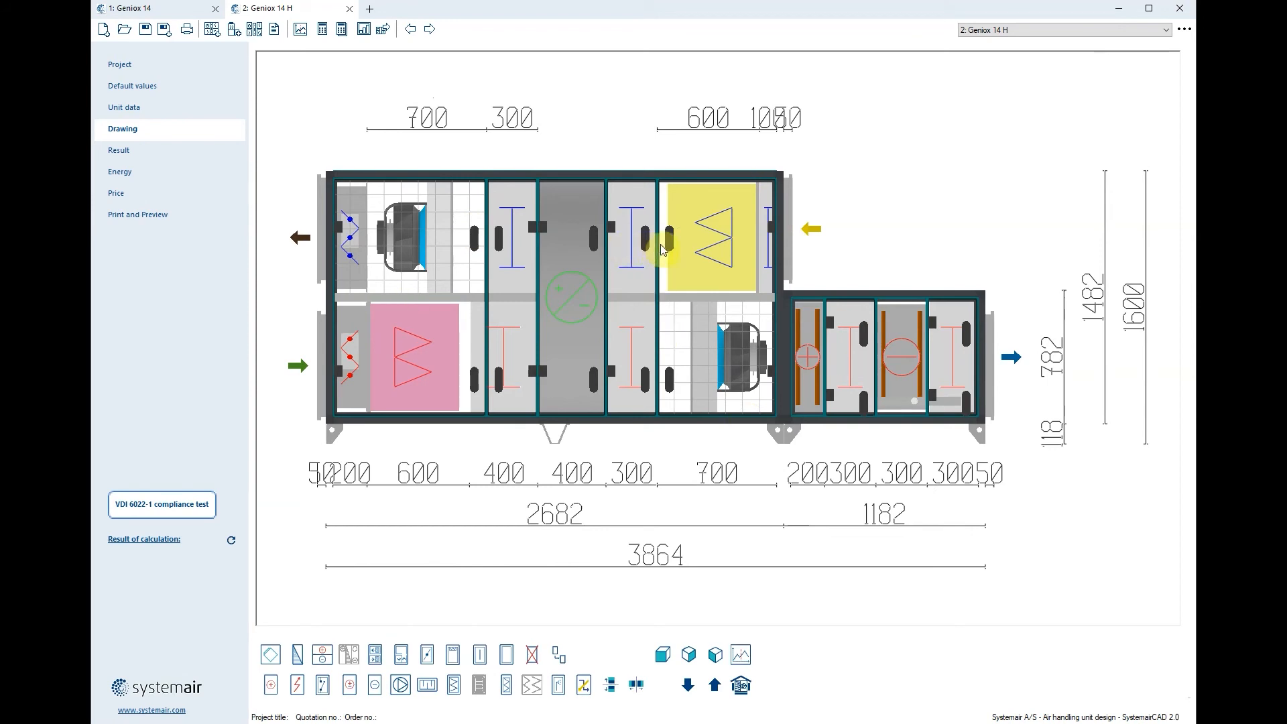
click(143, 151)
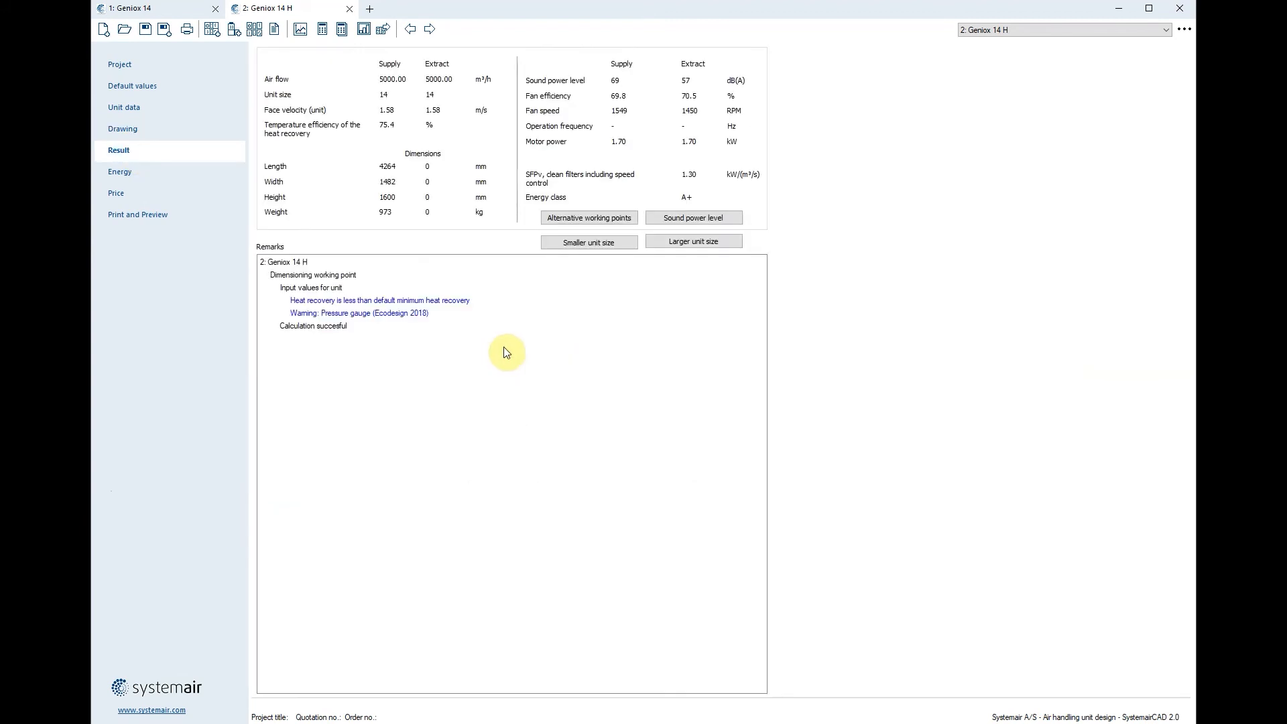
Generate the print preview for the Geniox 14 H unit only, excluding the Geniox 14 unit.
click(148, 211)
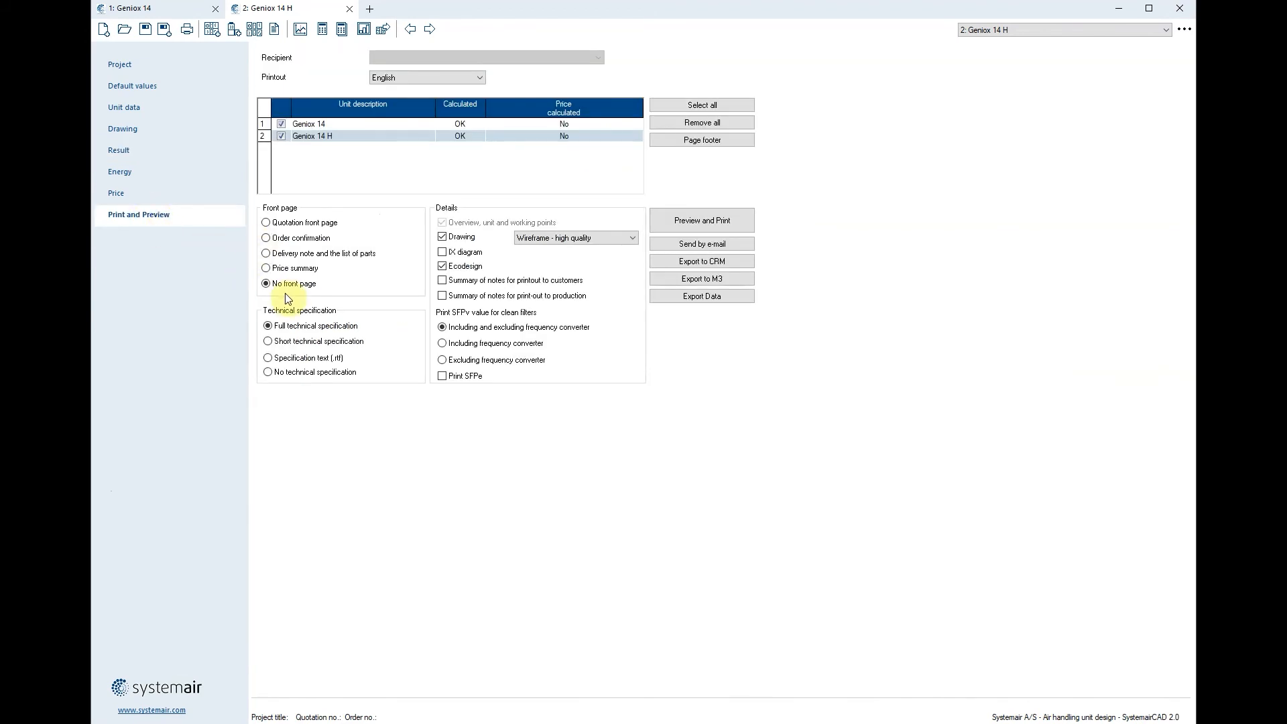
click(281, 124)
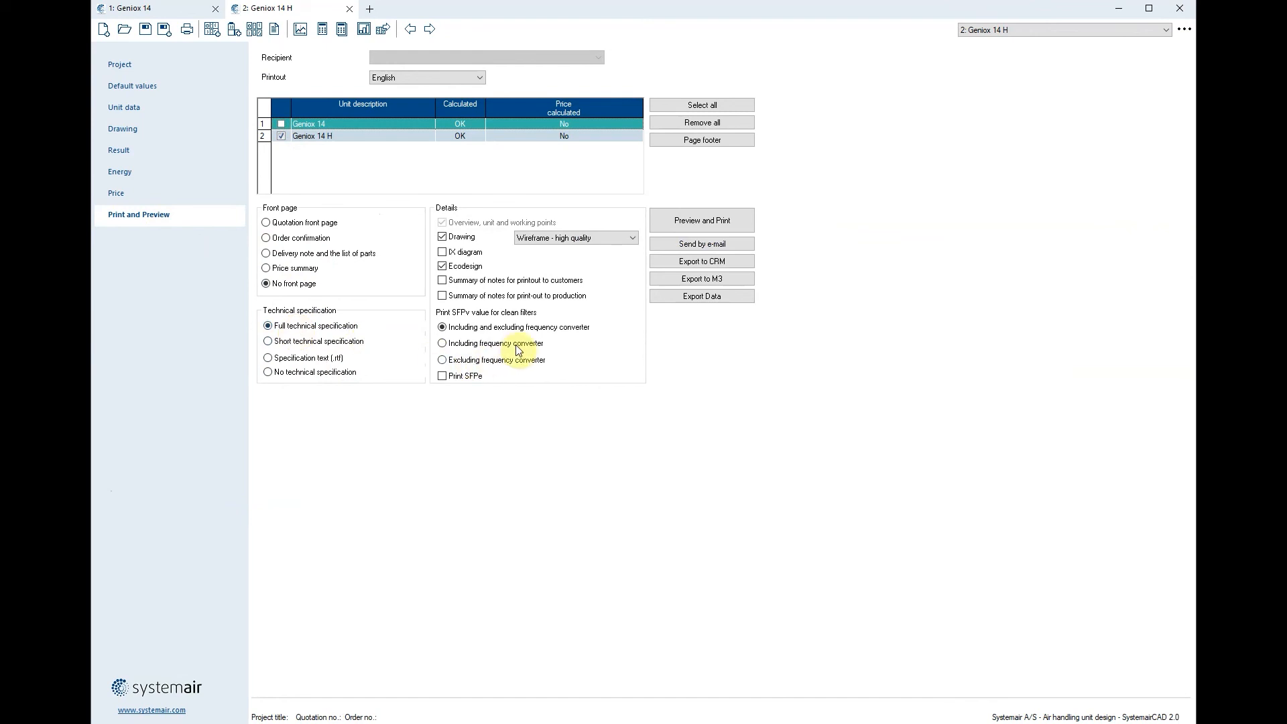
click(704, 220)
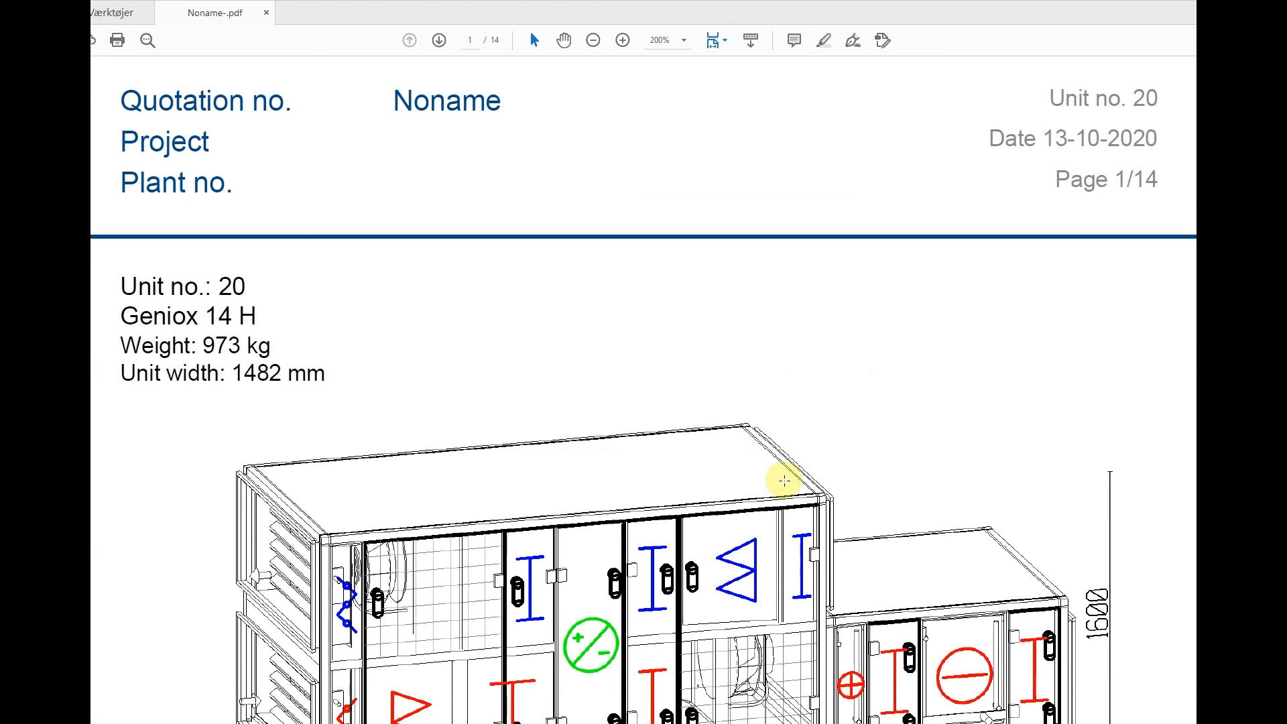
Examine the report's first page with the unit drawing, key data and hygiene certificate label, fitting the whole page in a smaller window.
scroll(771, 536, down, 3)
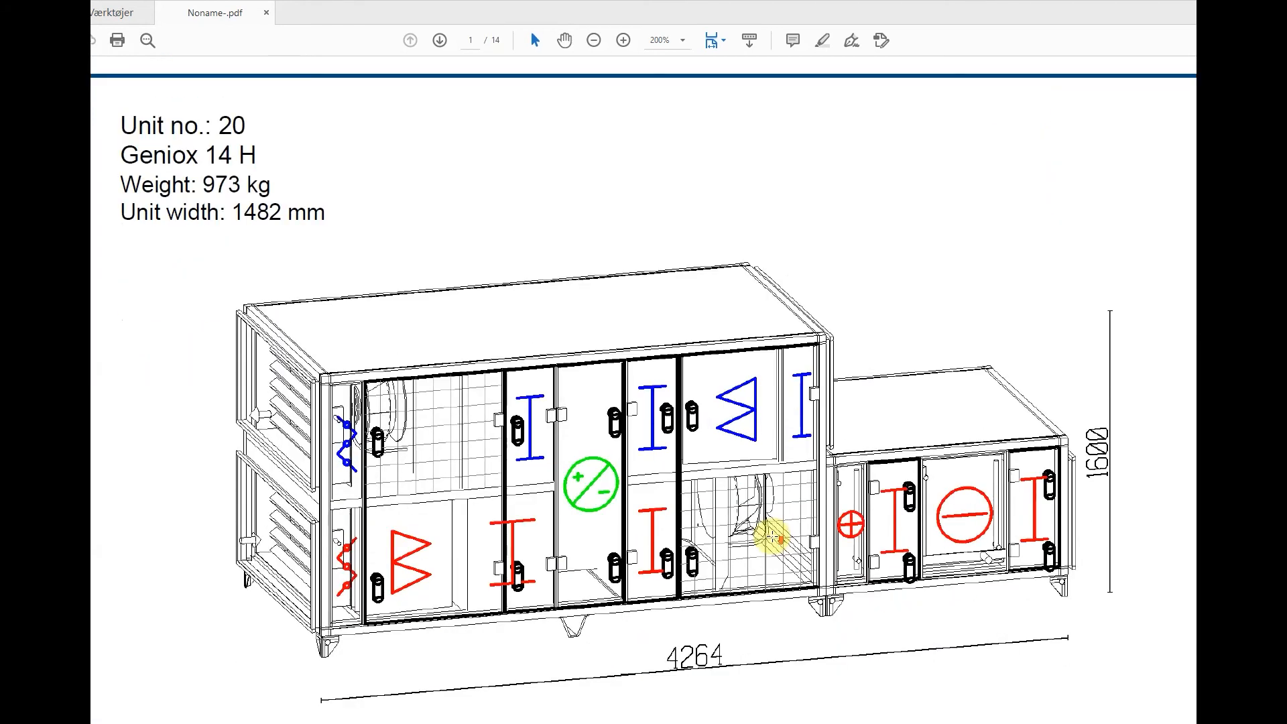
scroll(773, 537, down, 15)
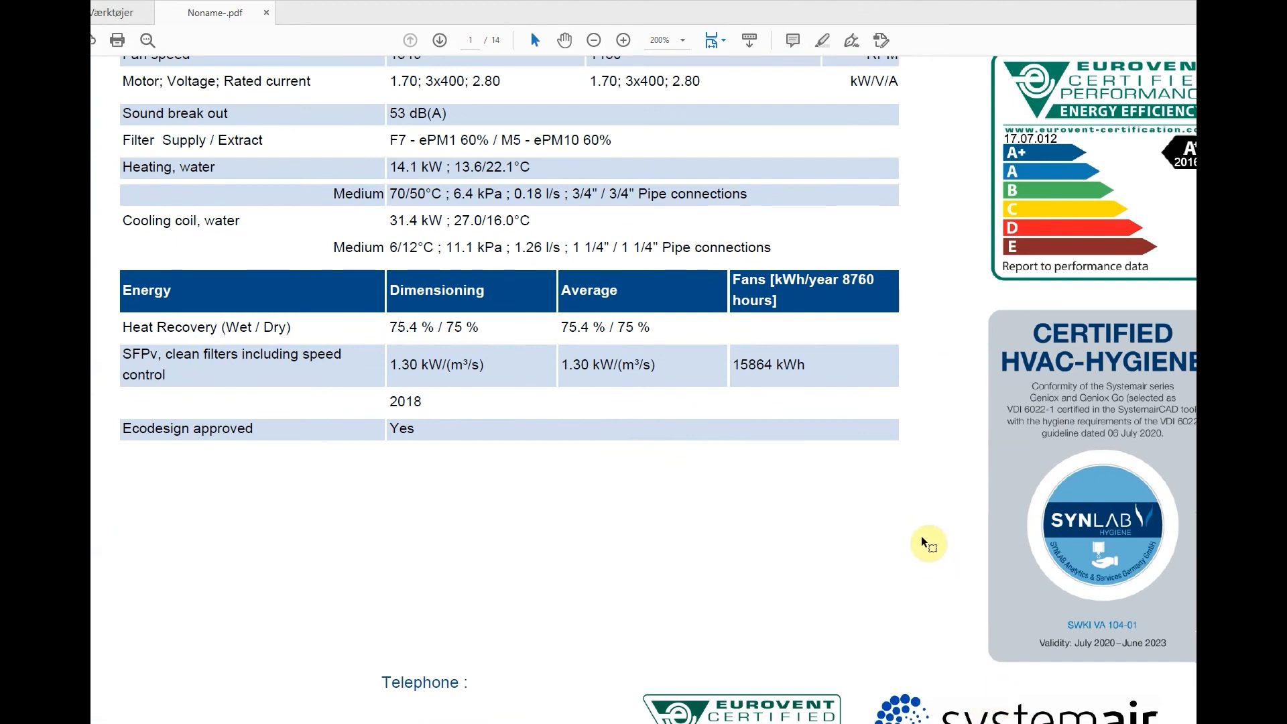
key(super+Down)
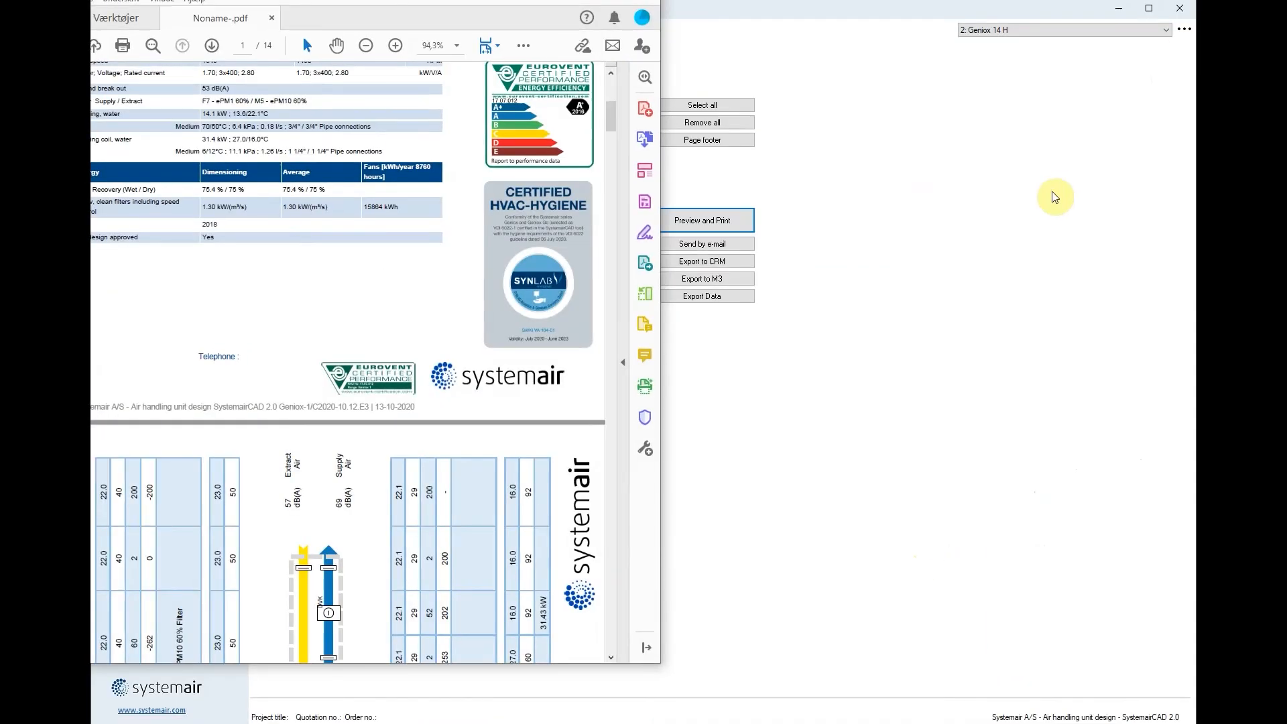
drag(472, 1, 727, 20)
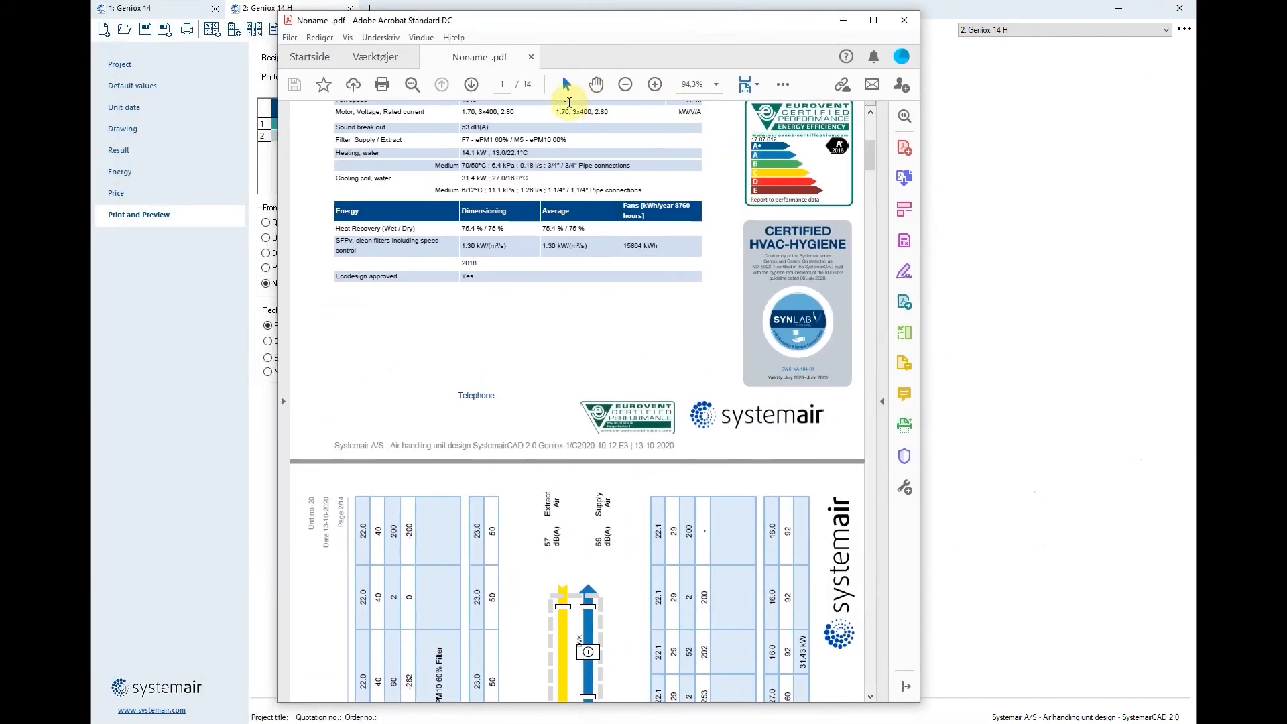
click(757, 83)
click(771, 101)
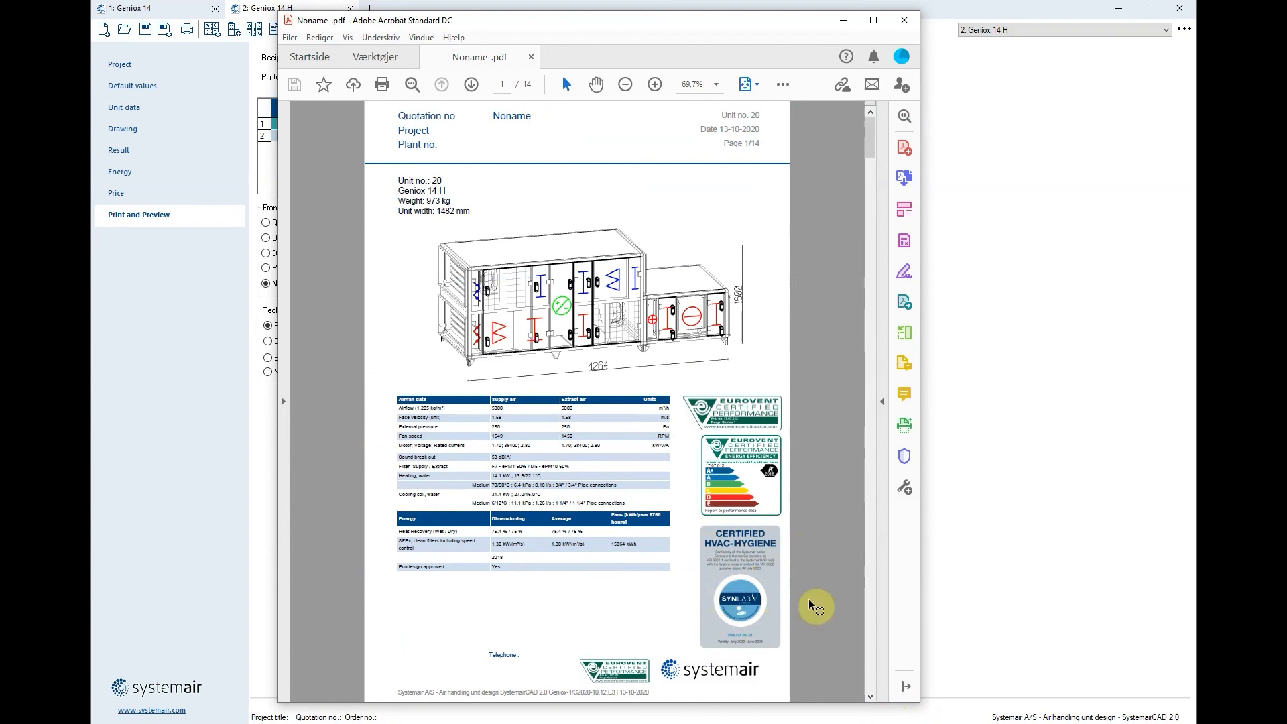
Read the VDI 6022-1 certification and casing data on page 7 of the report, close it and return to the unit's drawing.
scroll(580, 567, down, 3)
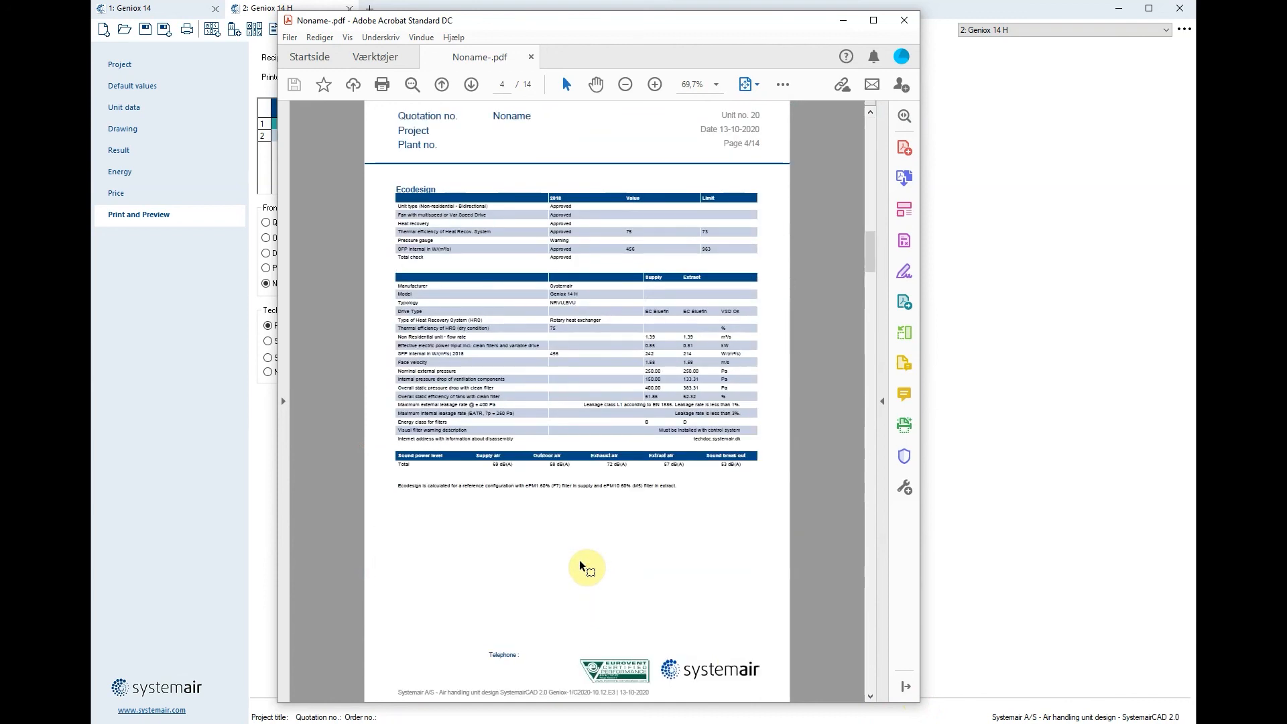
scroll(583, 567, down, 3)
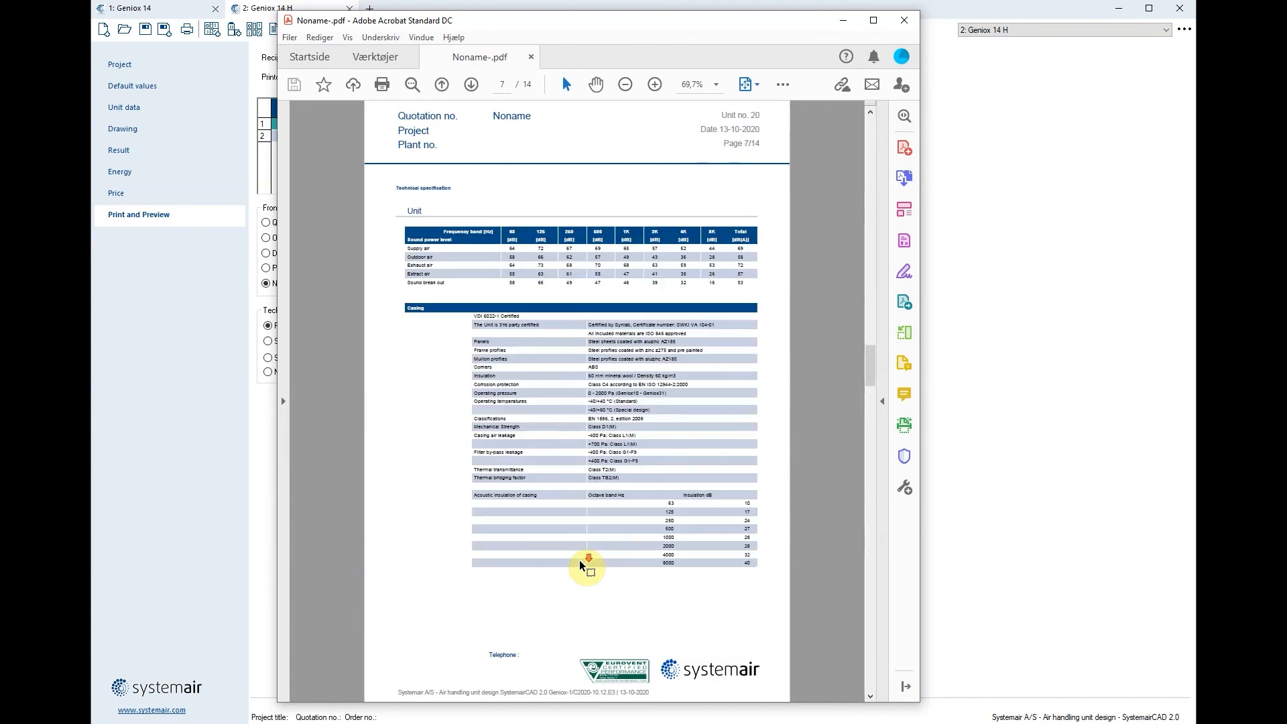
ctrl+scroll(577, 380, up, 3)
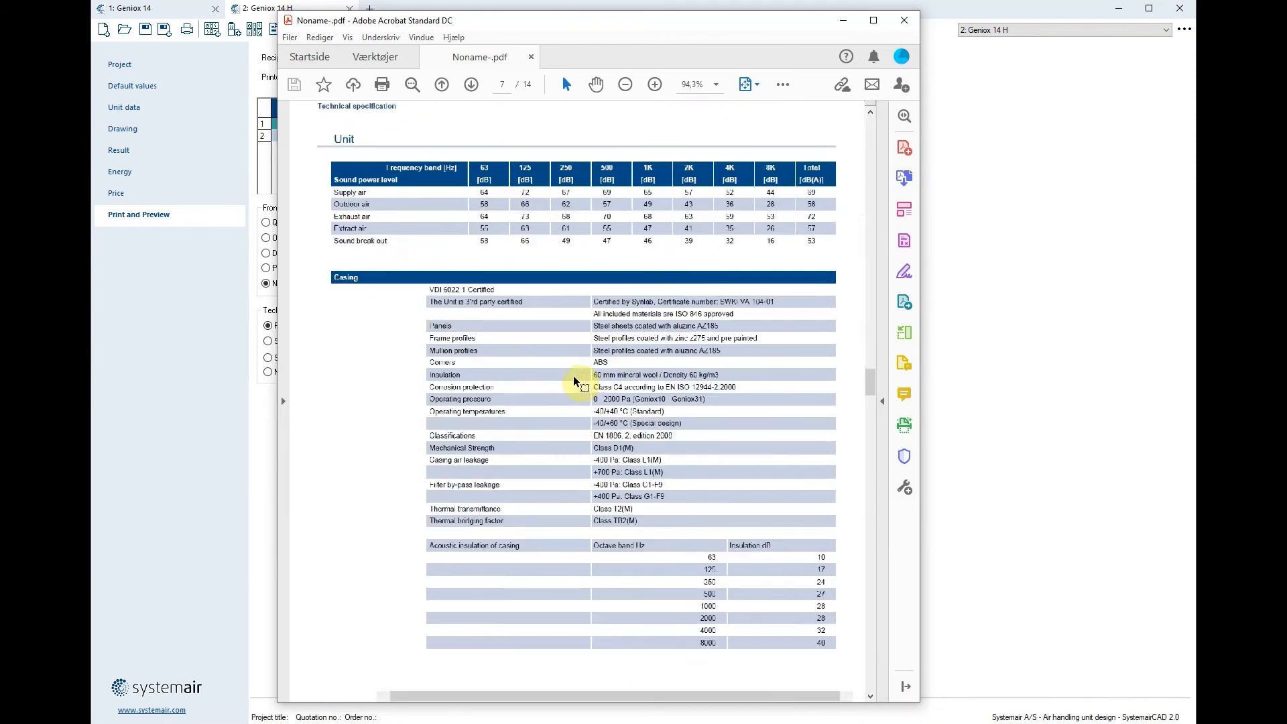
ctrl+scroll(576, 381, up, 1)
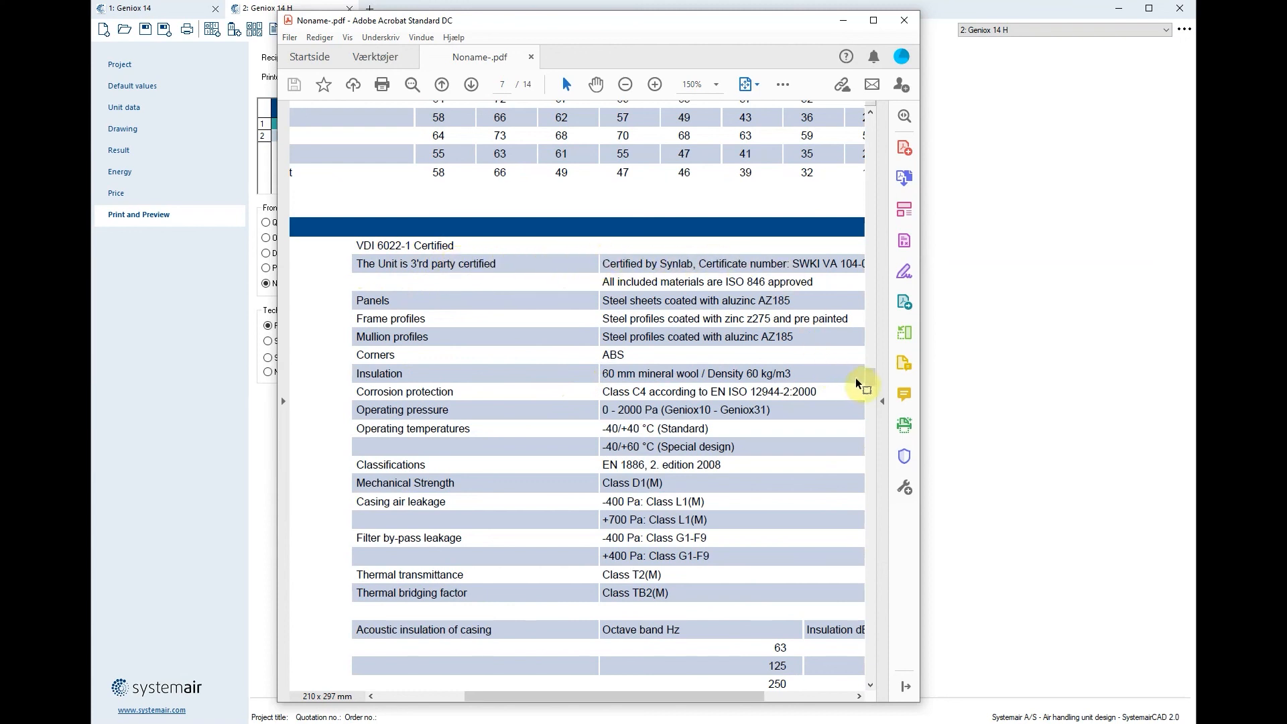
mouse_move(731, 697)
mouse_down()
mouse_move(788, 700)
mouse_move(743, 700)
mouse_move(756, 701)
mouse_up()
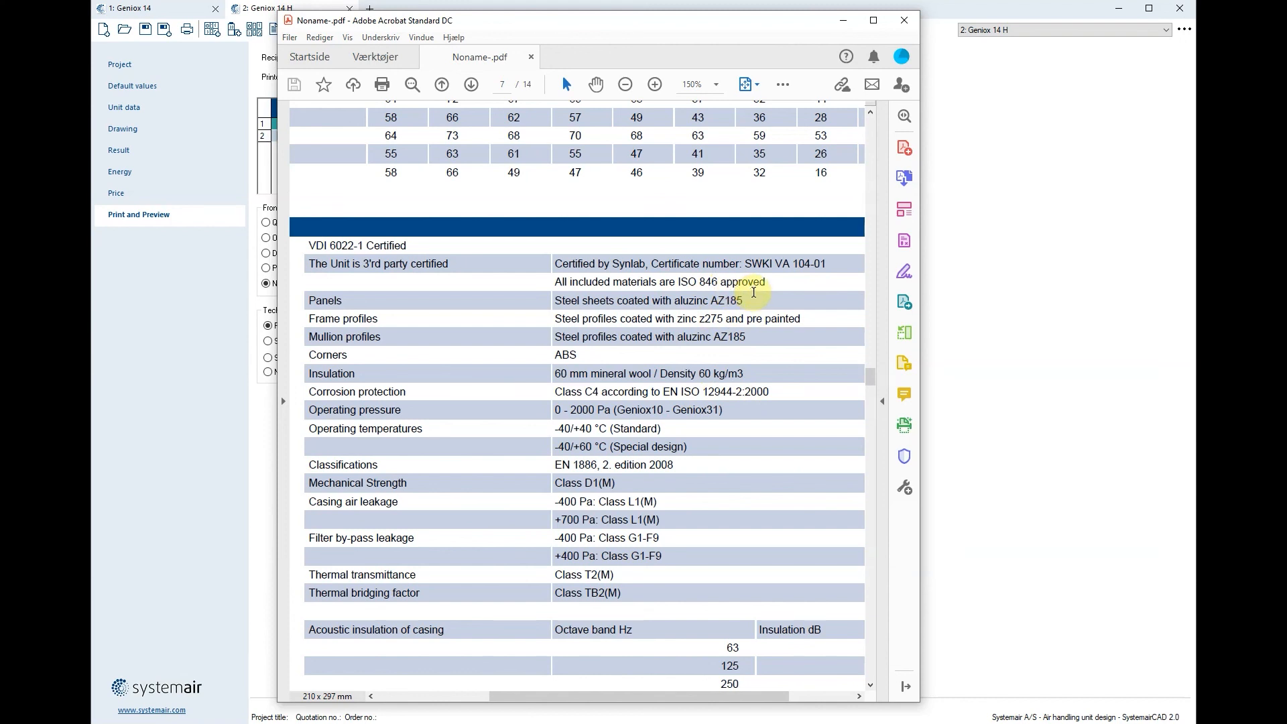
click(905, 25)
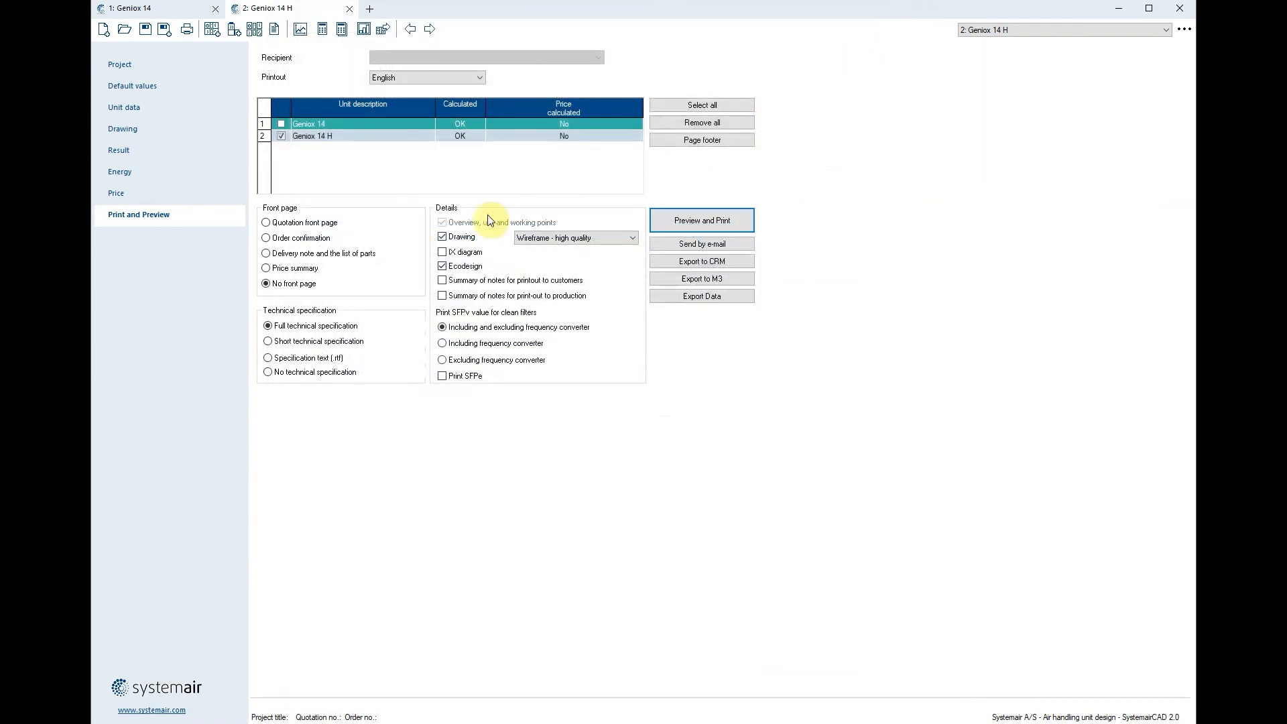
click(139, 134)
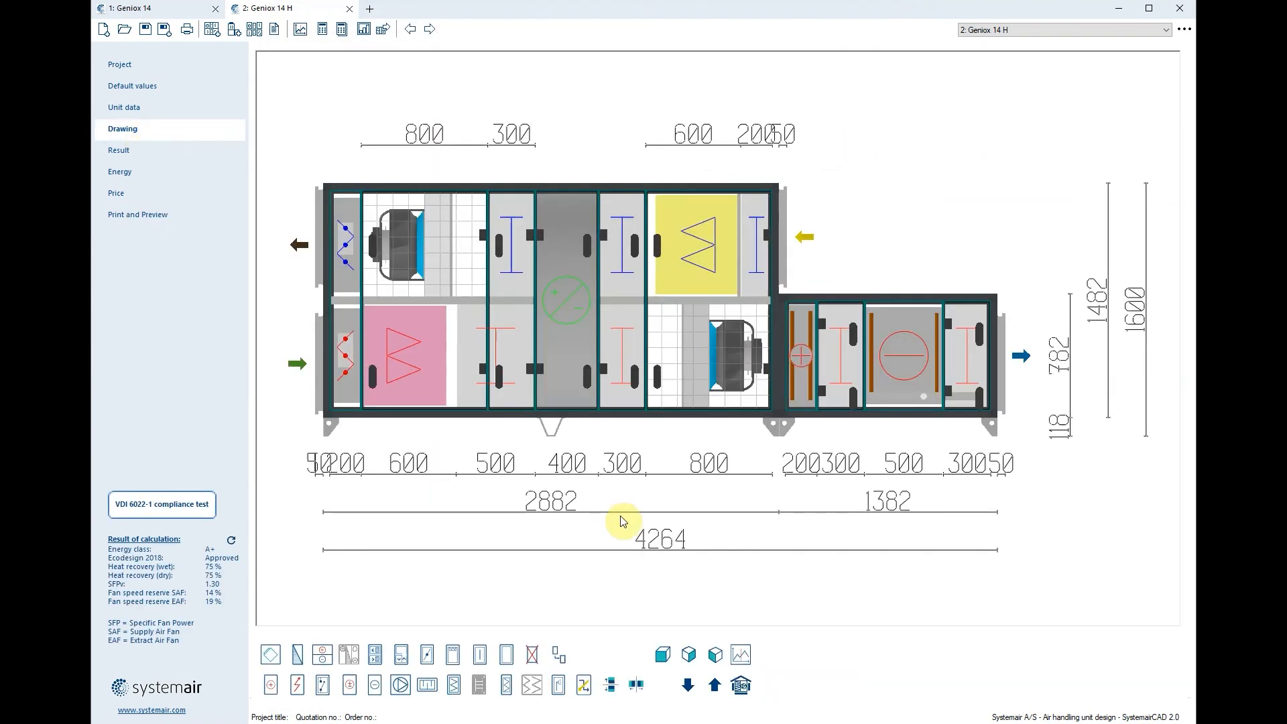